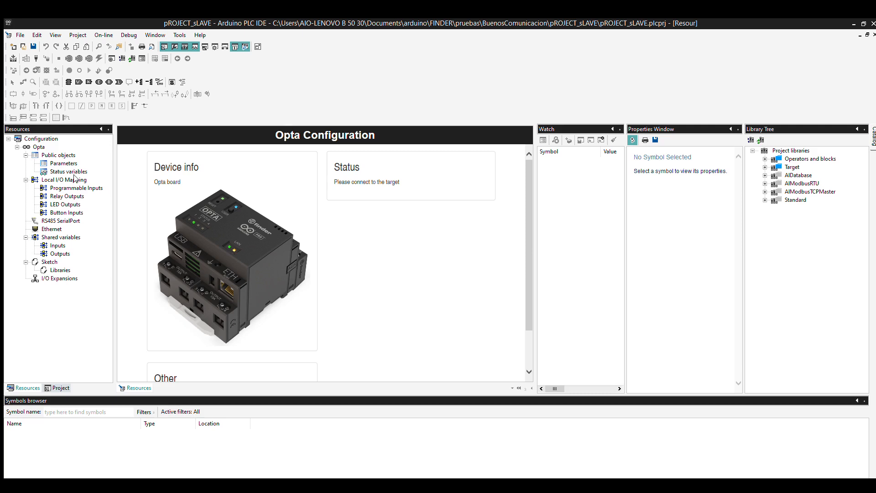
# In the programmable inputs mapping, assign variable INPUT5 to input I5 and INPUT8 to input I8
pyautogui.click(75, 187)
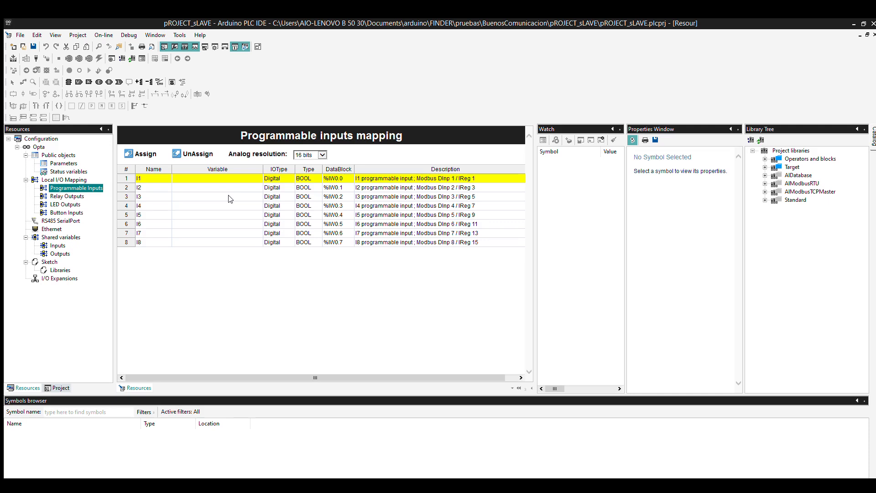
pyautogui.doubleClick(223, 177)
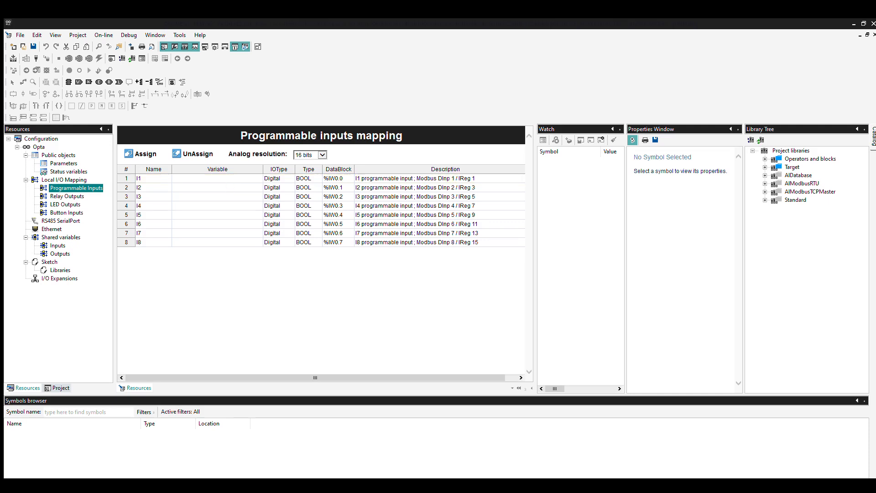
pyautogui.click(187, 212)
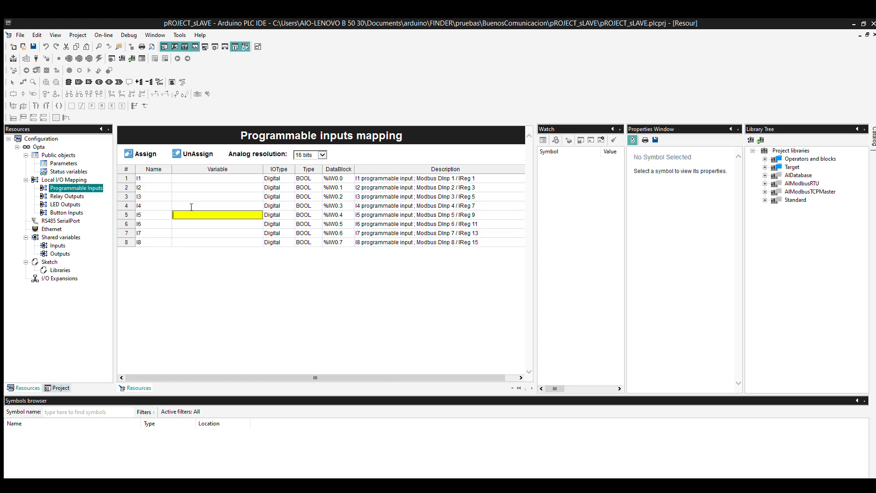
pyautogui.write('INPUT5')
pyautogui.click(219, 241)
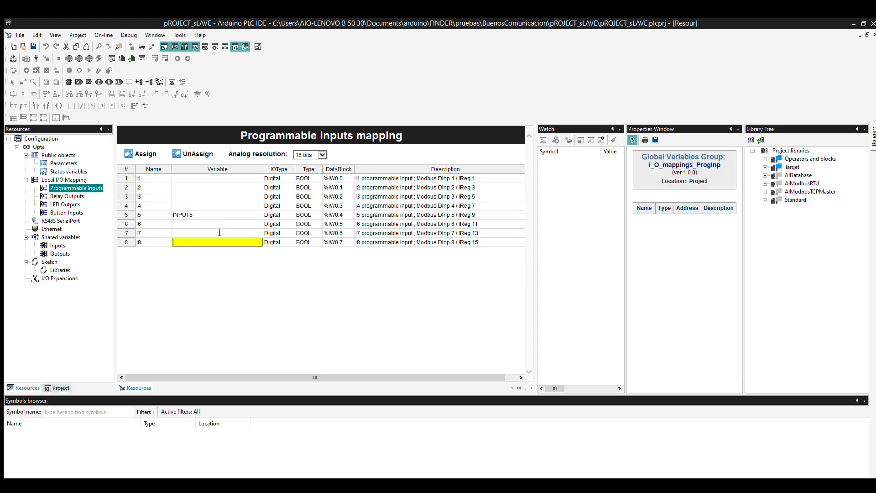
pyautogui.write('INPUT89')
pyautogui.press('BackSpace')
pyautogui.press('Return')
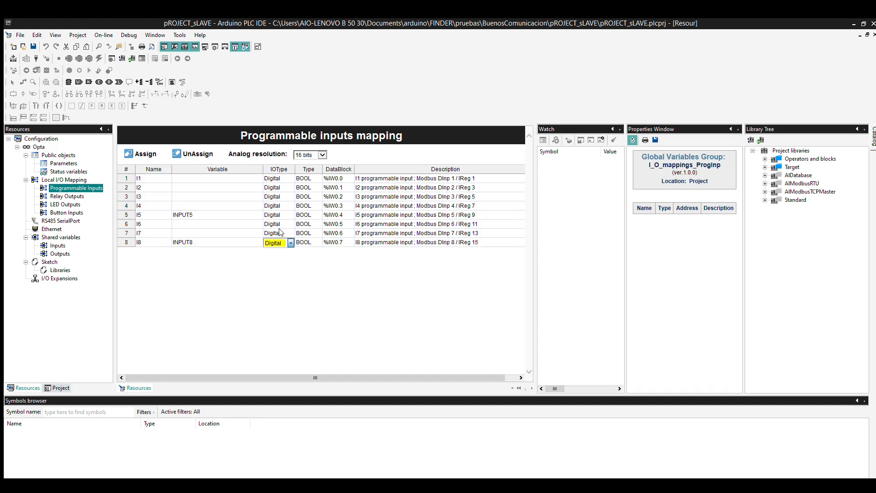
# Set the IO type of programmable input I8 to Analog
pyautogui.click(276, 242)
pyautogui.click(274, 242)
pyautogui.click(300, 238)
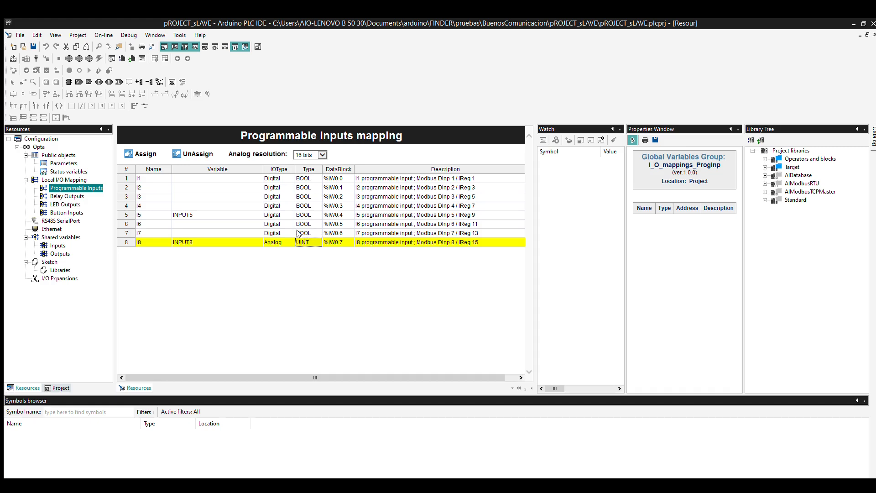
pyautogui.click(171, 273)
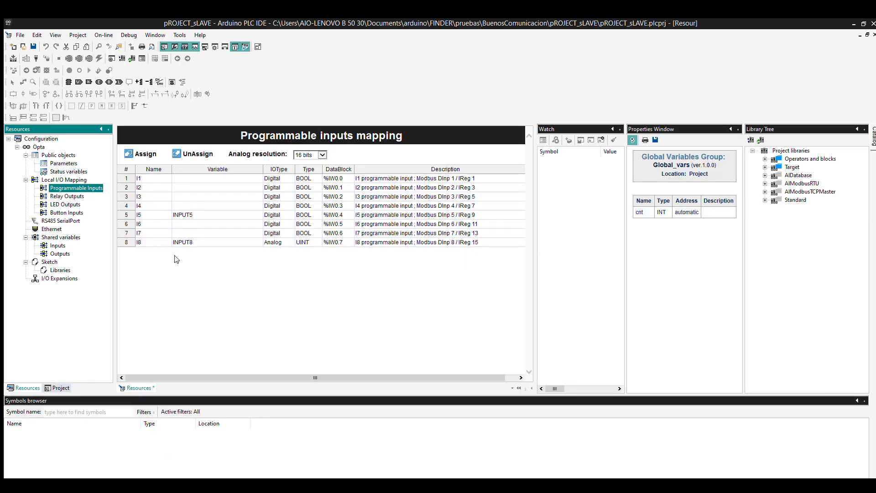
# In the relay outputs mapping, assign variable OUTPUT1 to O1 and OUTPUT3 to O3
pyautogui.click(67, 196)
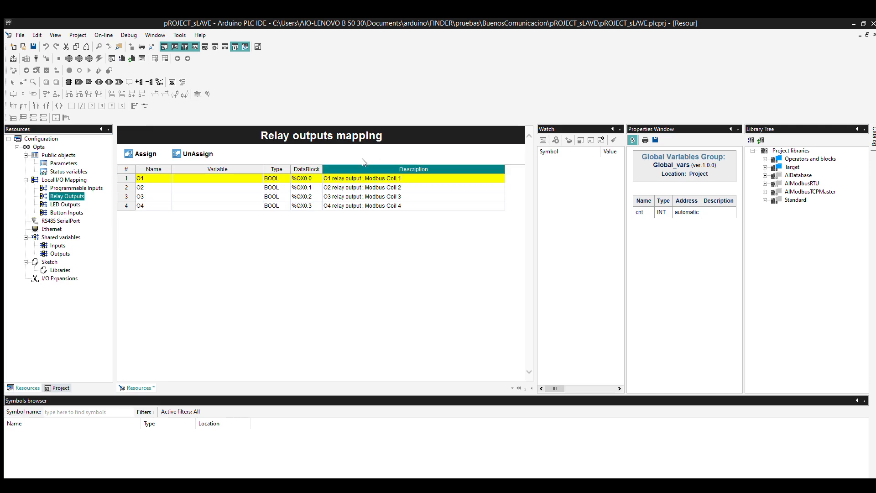
pyautogui.click(210, 175)
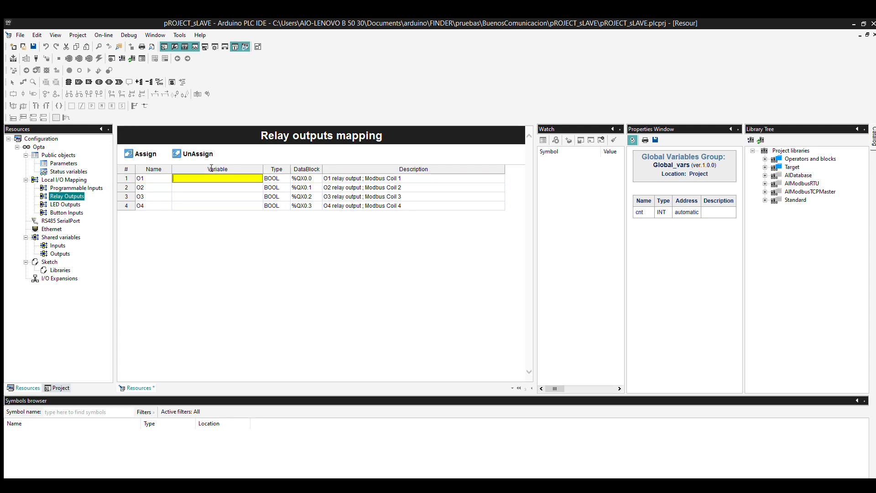
pyautogui.write('OUTPUT1')
pyautogui.press('Return')
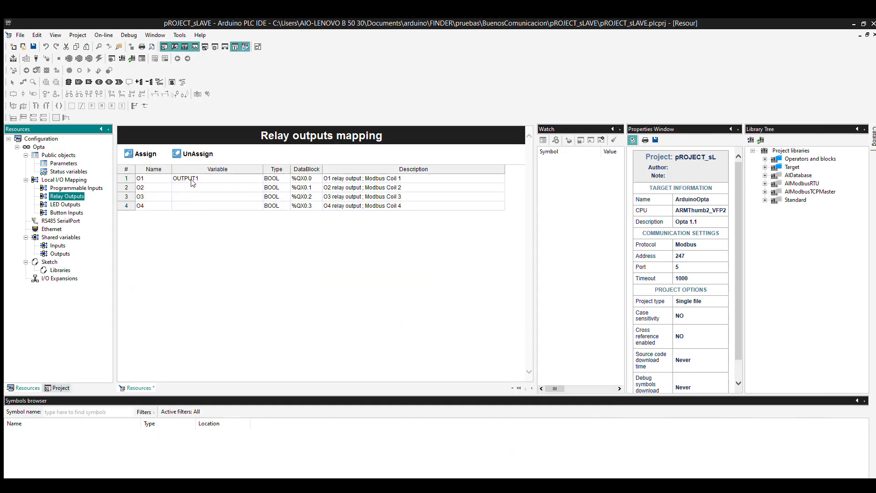
pyautogui.click(193, 196)
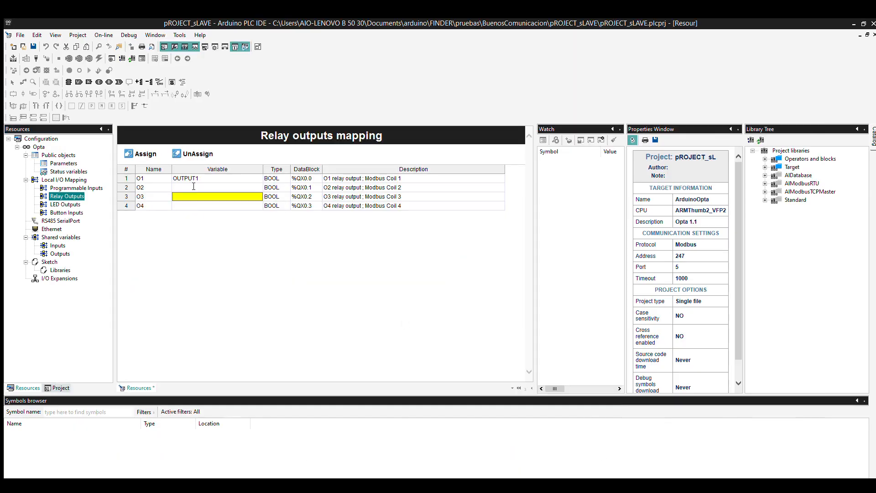
pyautogui.write('OUTPUT3')
pyautogui.press('Return')
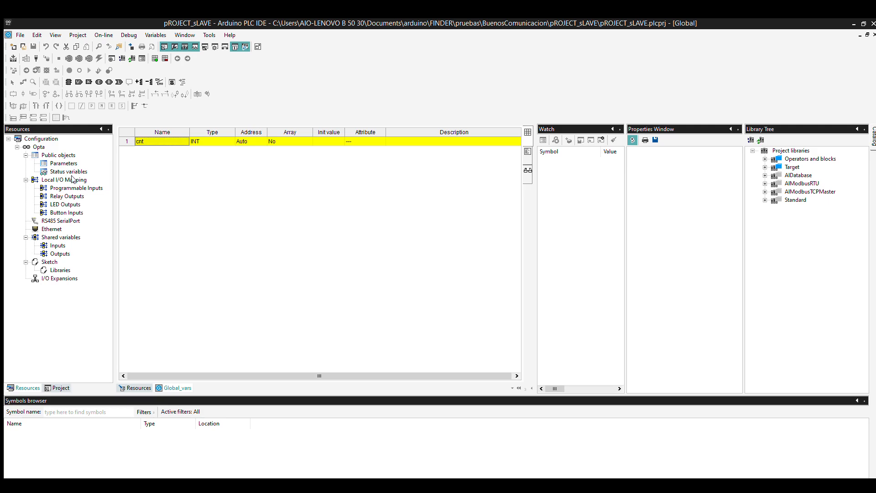
# Add a volatile status variable named dividedInput to the Opta's public objects
pyautogui.doubleClick(67, 196)
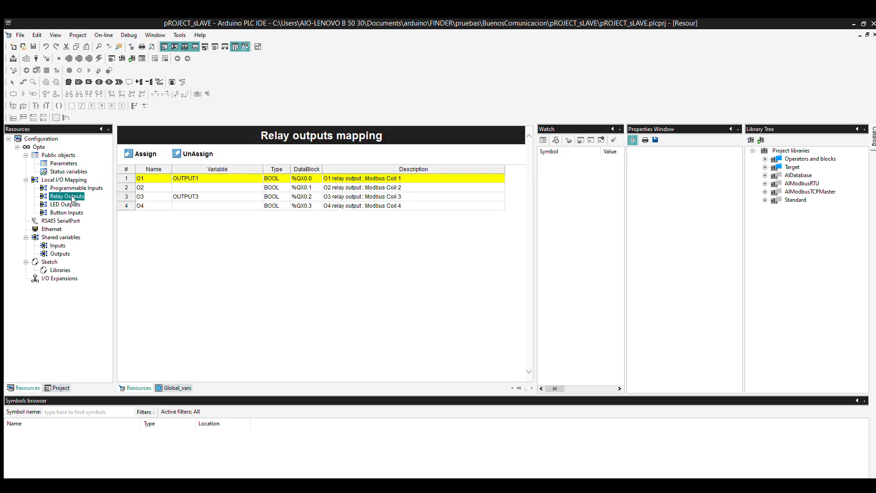
pyautogui.doubleClick(76, 187)
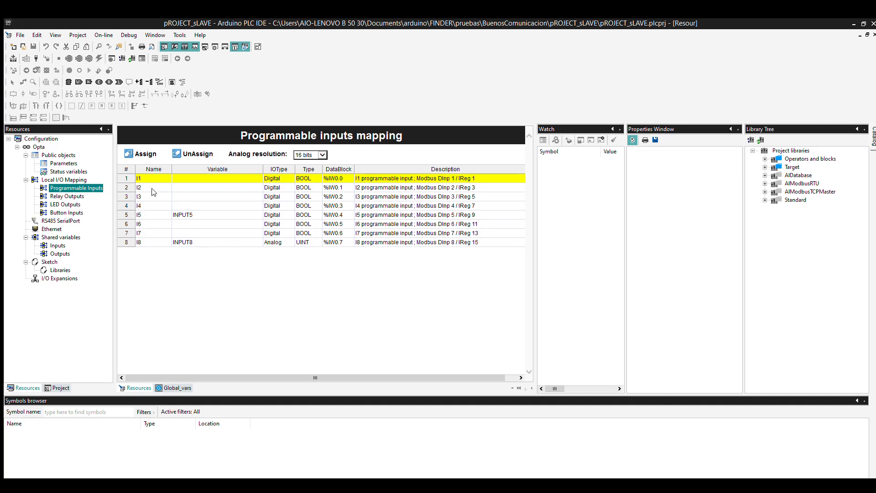
pyautogui.doubleClick(54, 171)
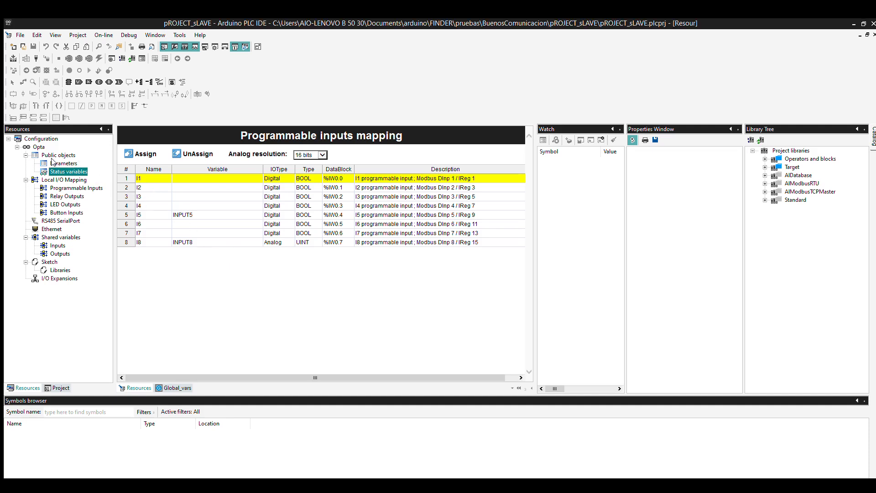
pyautogui.click(138, 153)
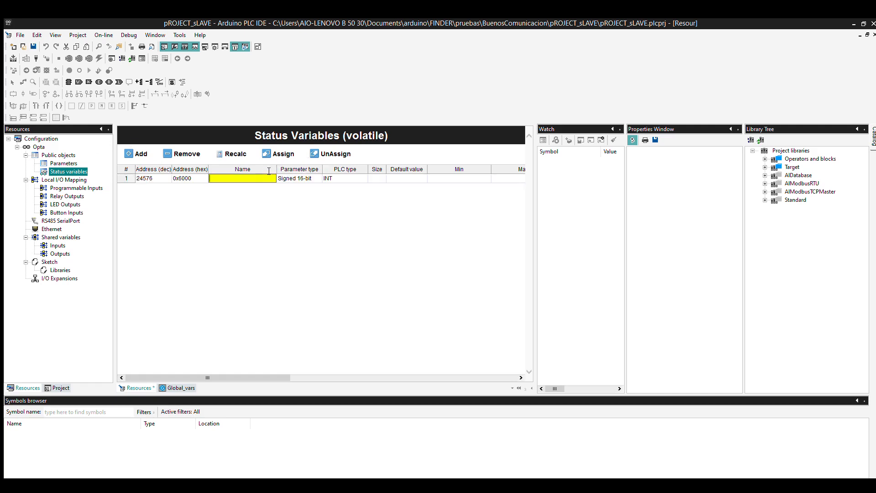
pyautogui.write('div')
pyautogui.press('BackSpace')
pyautogui.press('BackSpace')
pyautogui.write('ividedInput')
pyautogui.press('Tab')
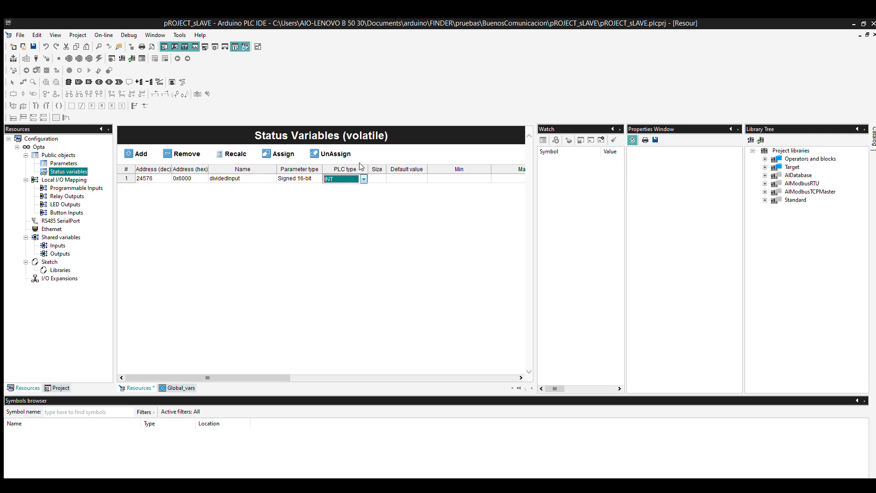
# Set the PLC type of the dividedInput status variable to UINT
pyautogui.click(363, 178)
pyautogui.click(342, 196)
pyautogui.click(280, 207)
pyautogui.click(344, 179)
pyautogui.click(363, 179)
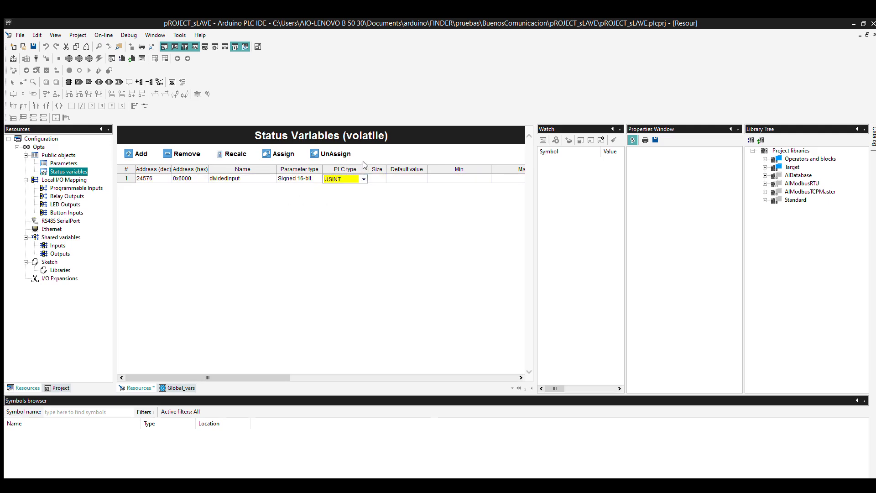
pyautogui.click(339, 204)
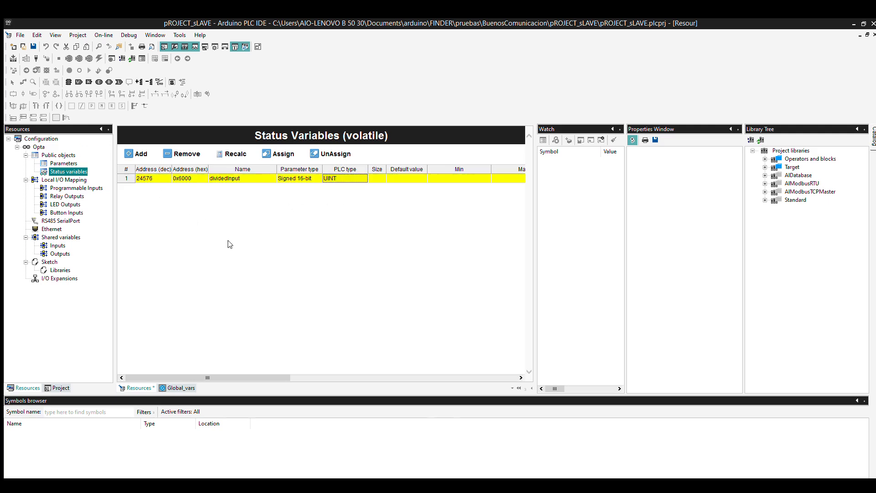
pyautogui.click(13, 54)
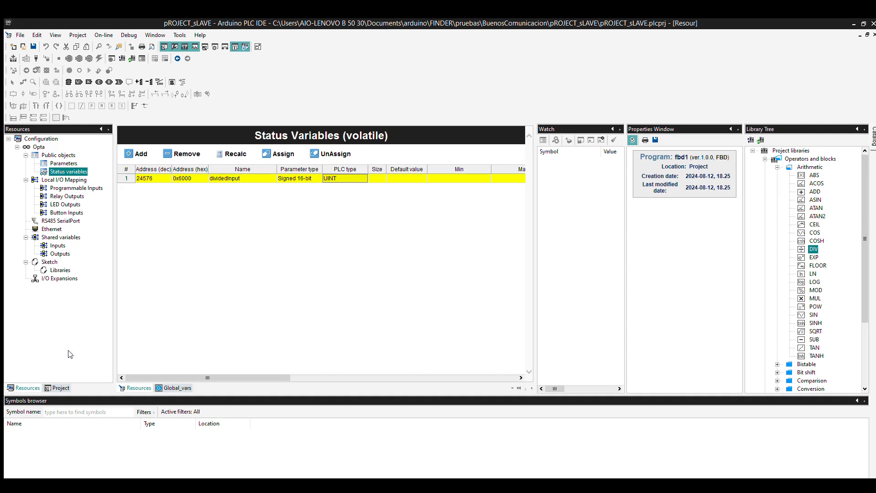
# Create a new function block diagram (FBD) program in the slave project
pyautogui.click(58, 388)
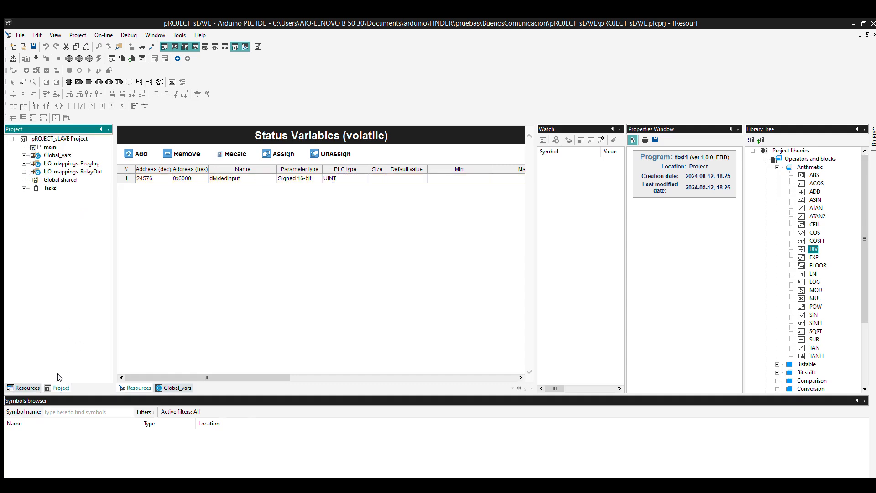
pyautogui.click(63, 125)
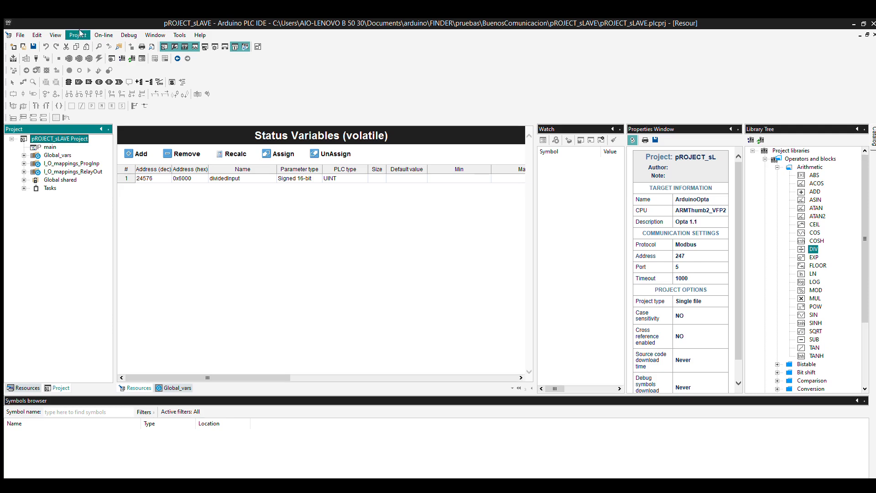
pyautogui.click(241, 32)
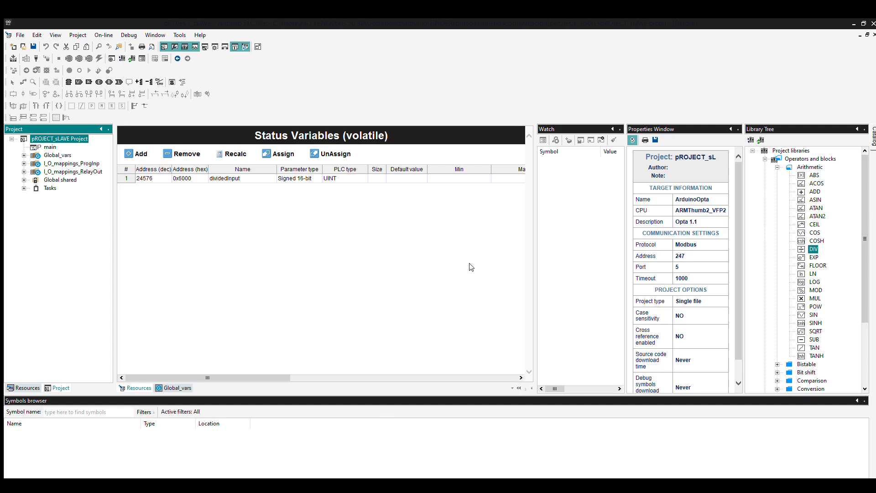
pyautogui.click(420, 291)
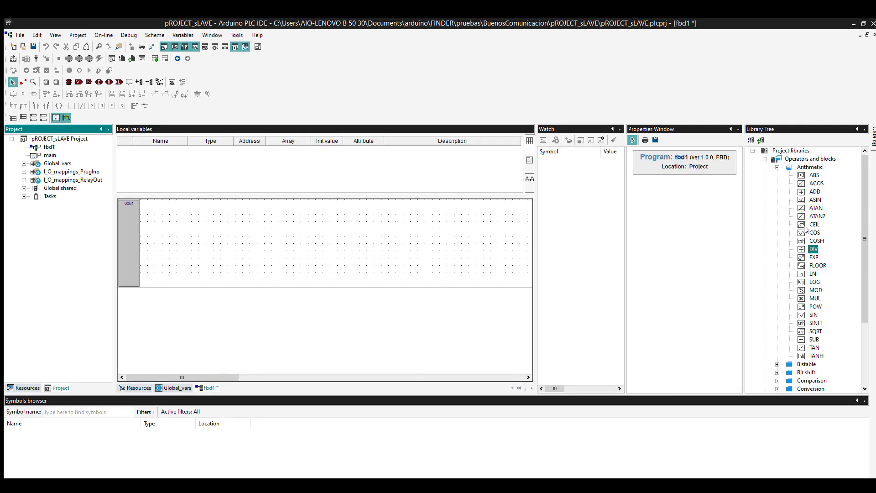
# Place an arithmetic DIV block from the operators library in network 0001 of the FBD program
pyautogui.click(777, 167)
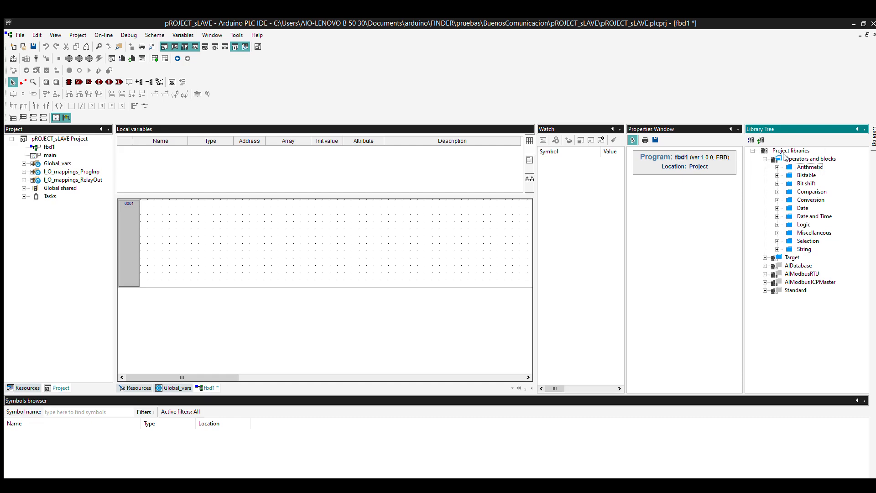
pyautogui.click(777, 167)
pyautogui.click(813, 249)
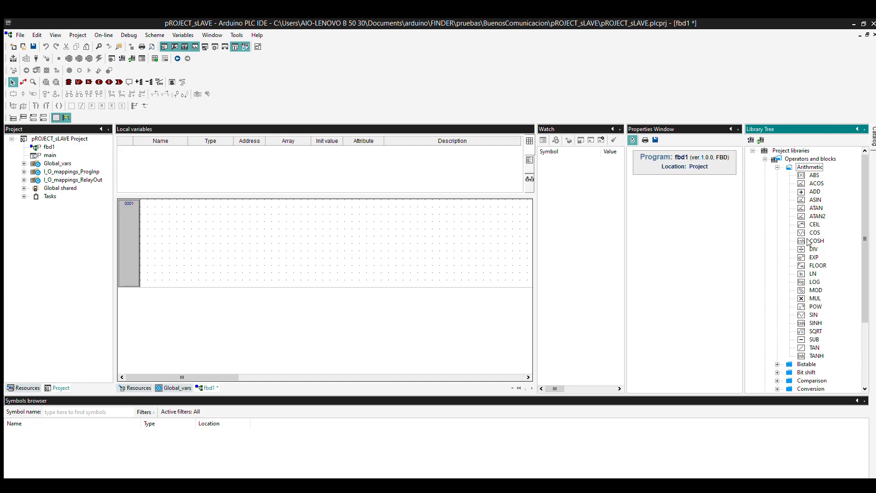
pyautogui.moveTo(813, 249); pyautogui.dragTo(270, 225)
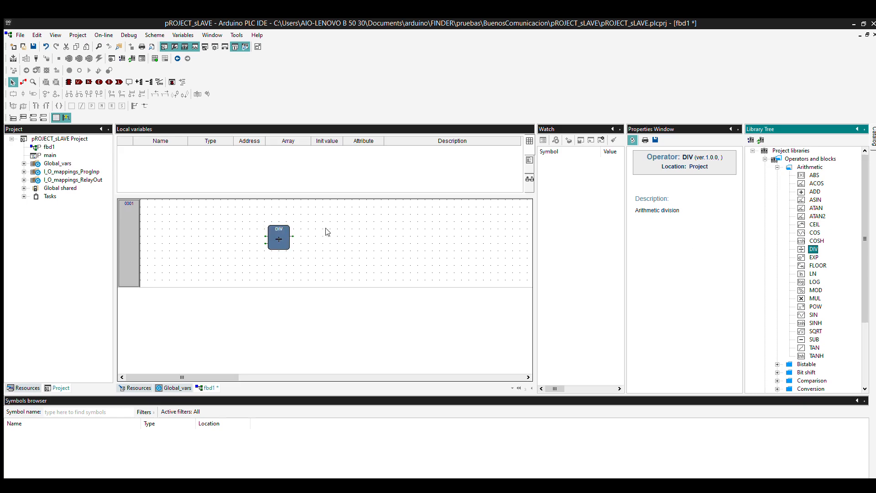
# Insert the dividedInput variable as an output element and connect it to the DIV block's output
pyautogui.click(79, 81)
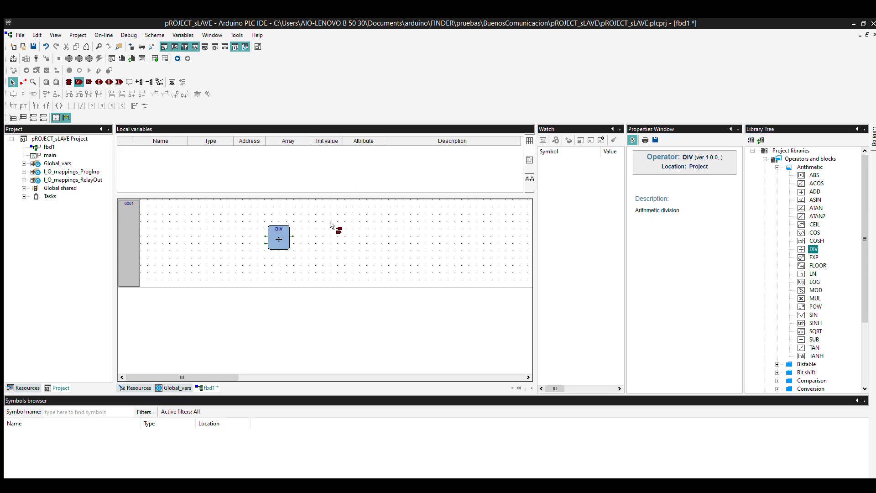
pyautogui.click(308, 219)
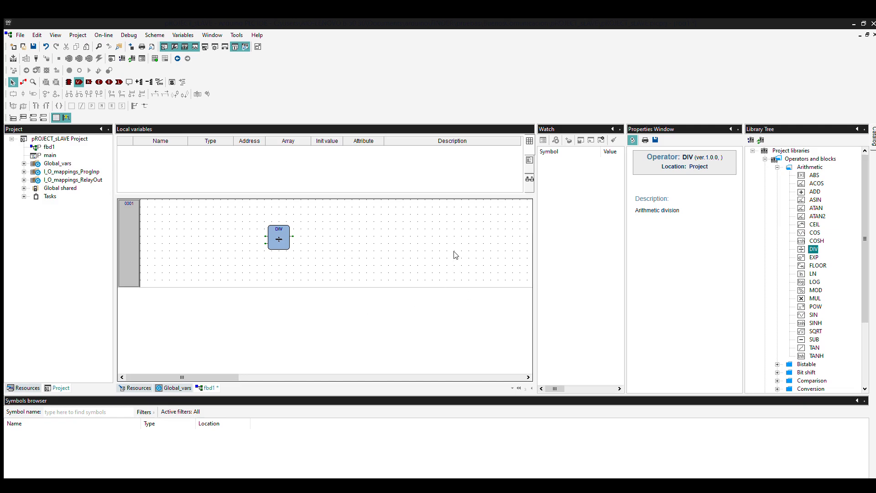
pyautogui.click(468, 301)
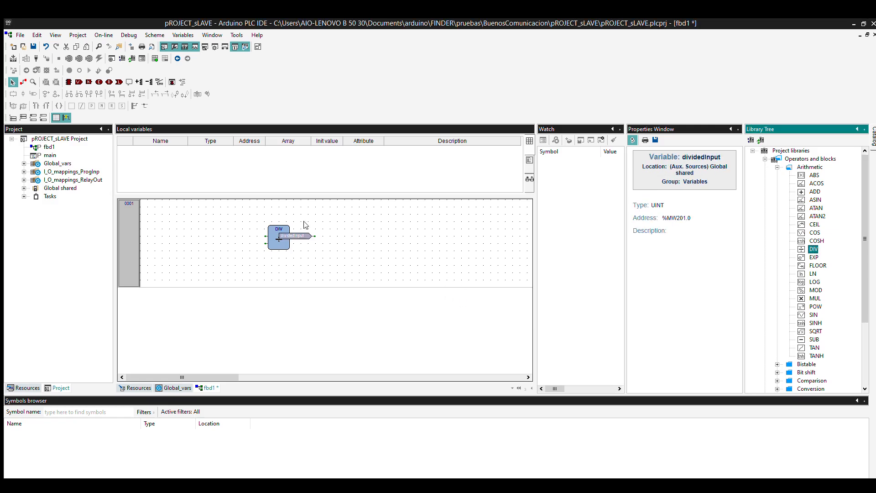
pyautogui.click(318, 232)
pyautogui.moveTo(305, 234); pyautogui.dragTo(327, 229)
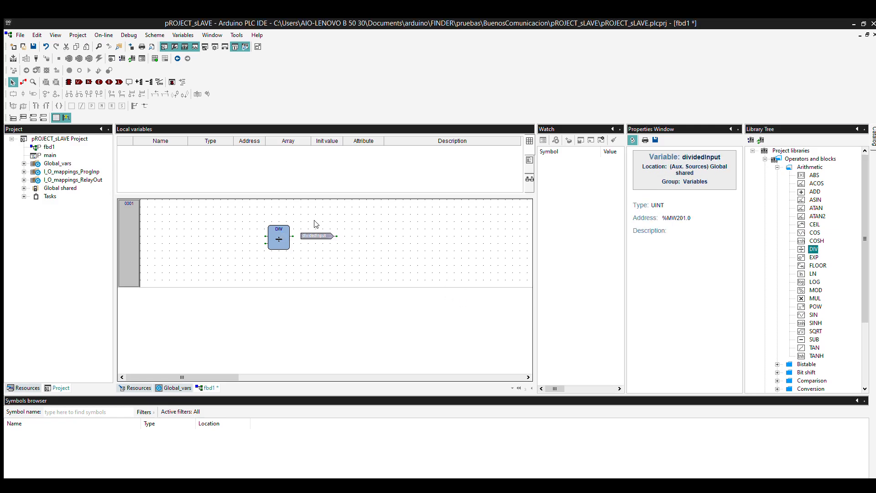
pyautogui.press('space')
pyautogui.click(337, 235)
pyautogui.moveTo(349, 234); pyautogui.dragTo(308, 228)
# Insert a constant with the value 2 and connect it to the DIV block's second input
pyautogui.click(89, 82)
pyautogui.click(252, 237)
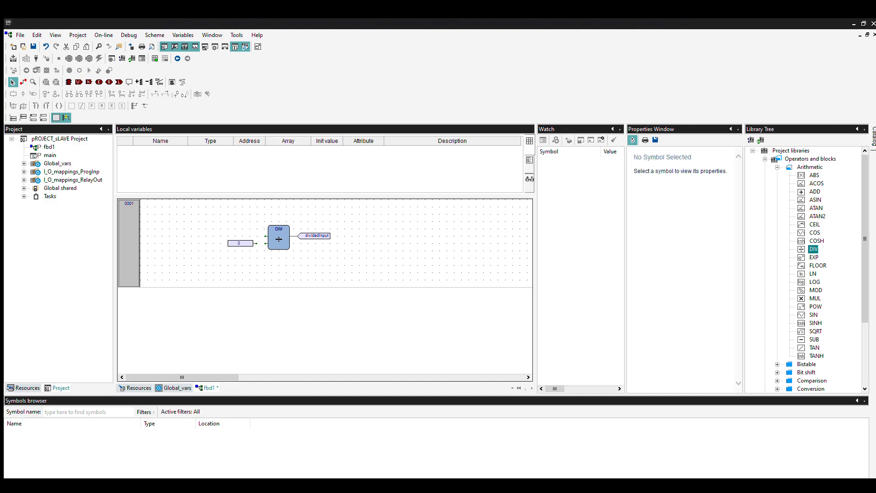
pyautogui.write('2')
pyautogui.press('Return')
pyautogui.moveTo(241, 244); pyautogui.dragTo(249, 243)
pyautogui.click(266, 255)
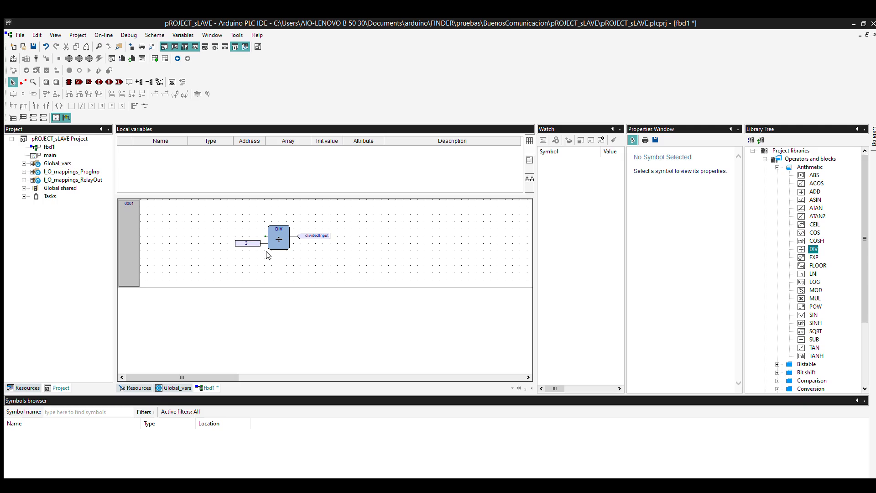
# Look up the variable name assigned to analog input I8 in the programmable inputs mapping
pyautogui.click(263, 235)
pyautogui.click(255, 203)
pyautogui.click(23, 388)
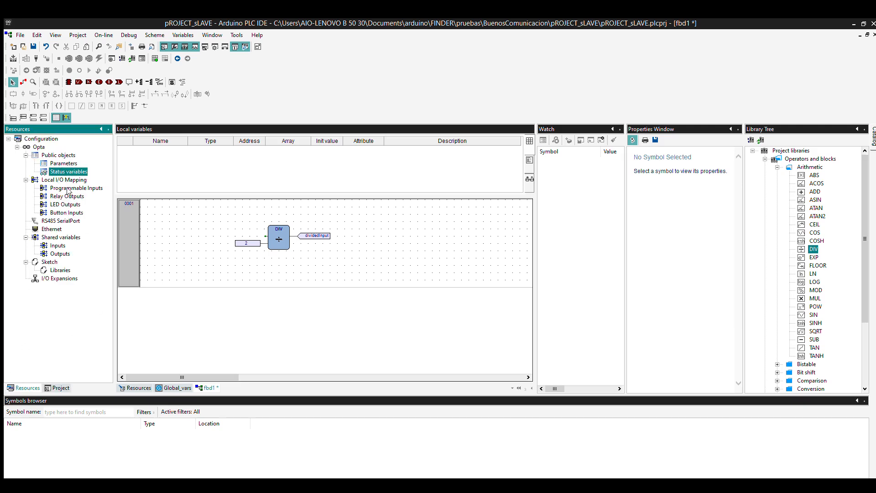
pyautogui.doubleClick(54, 185)
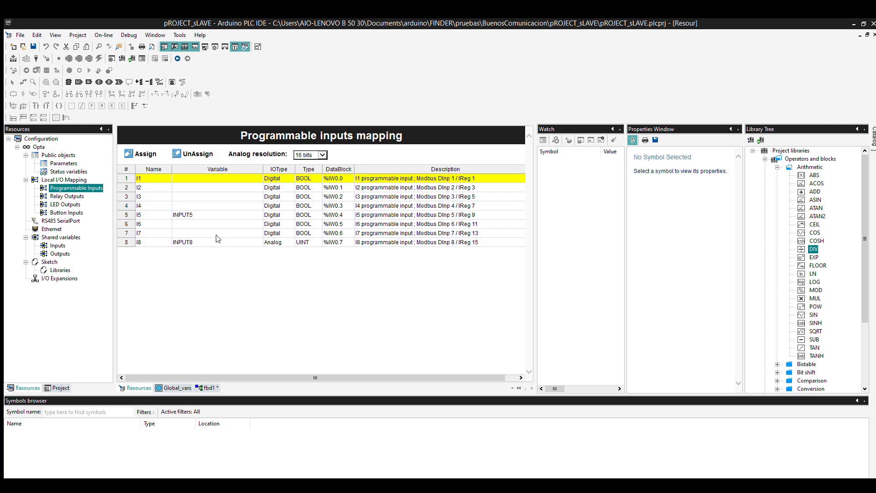
# Insert the INPUT8 variable in the fbd1 program and connect it to the DIV block's first input
pyautogui.click(176, 387)
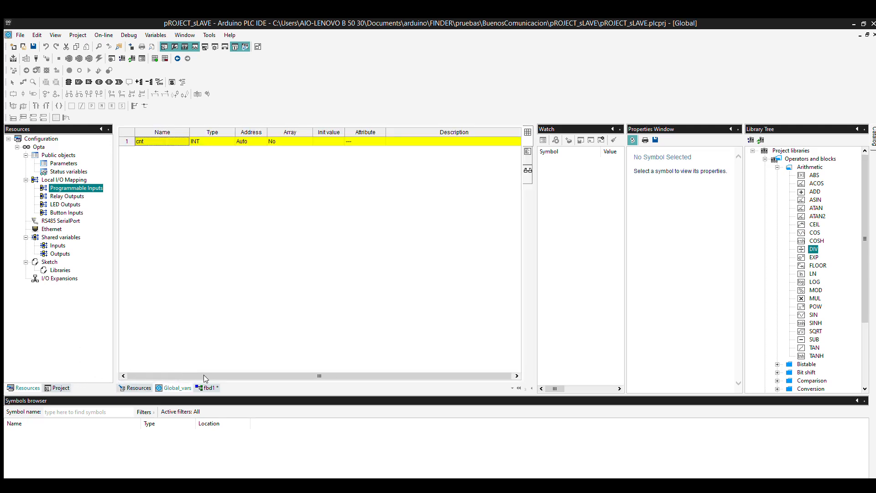
pyautogui.click(207, 387)
pyautogui.click(78, 82)
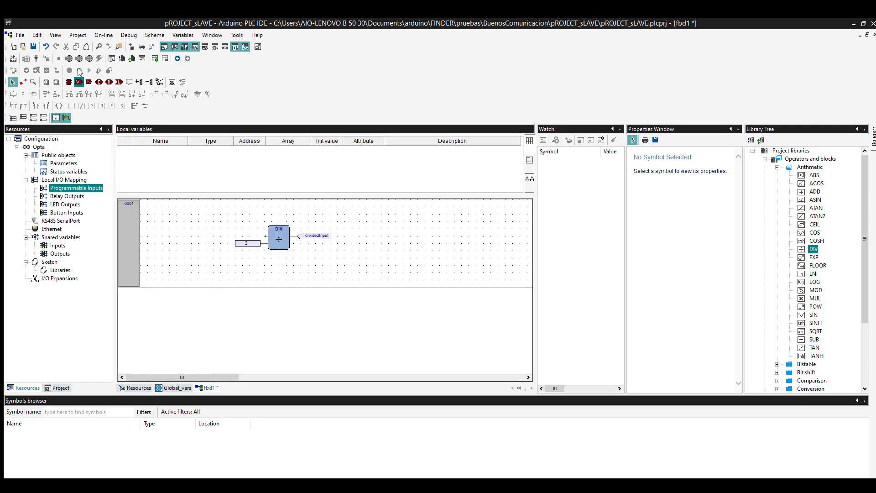
pyautogui.click(235, 214)
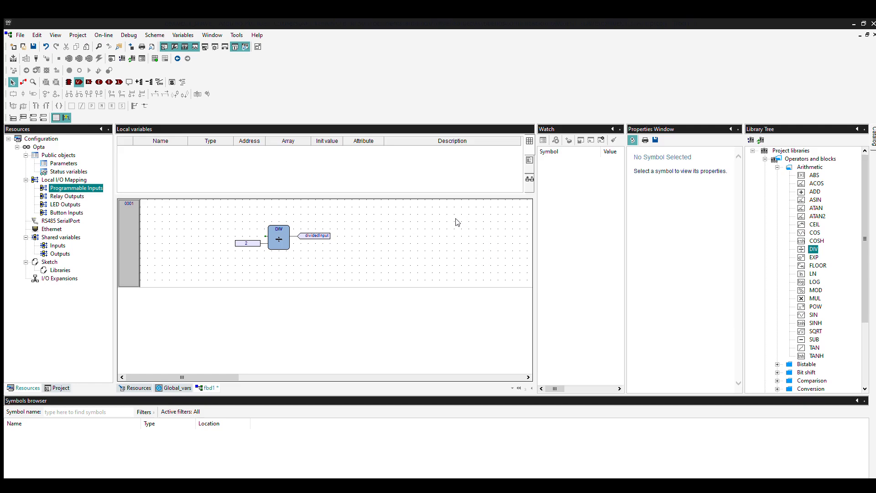
pyautogui.click(465, 298)
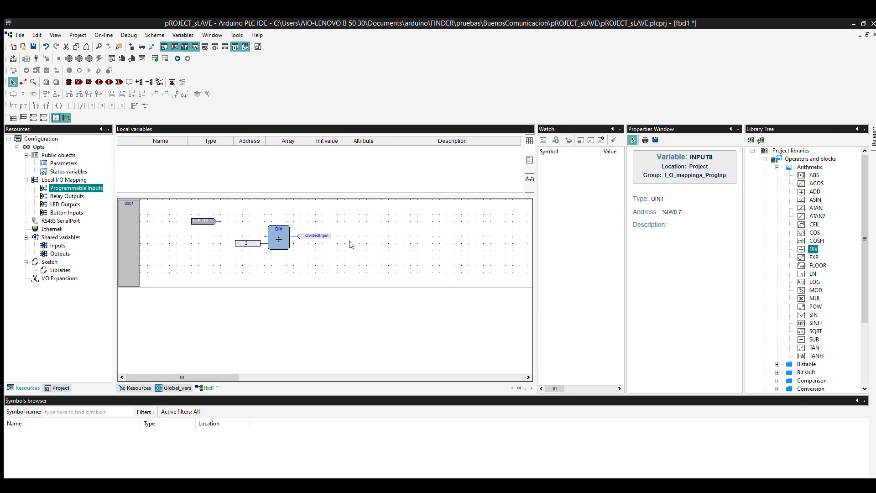
pyautogui.moveTo(198, 221); pyautogui.dragTo(250, 219)
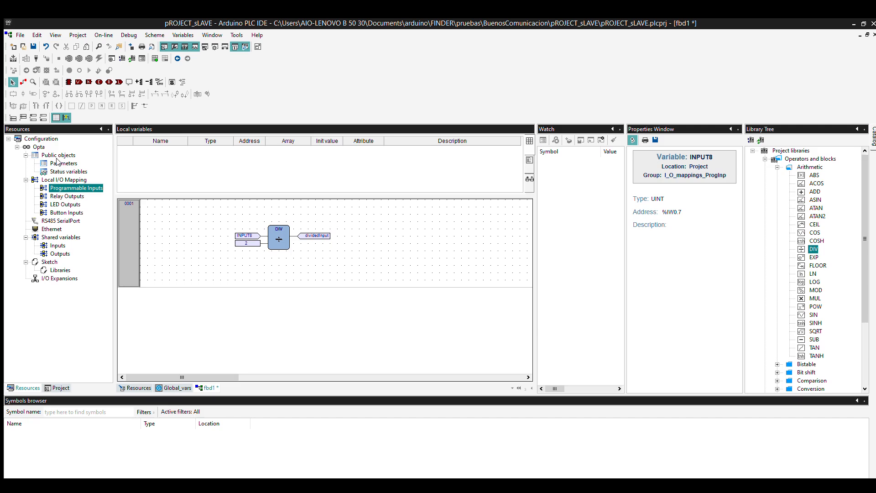
# Open the status variables table to check the dividedInput entry, and save the project
pyautogui.click(67, 171)
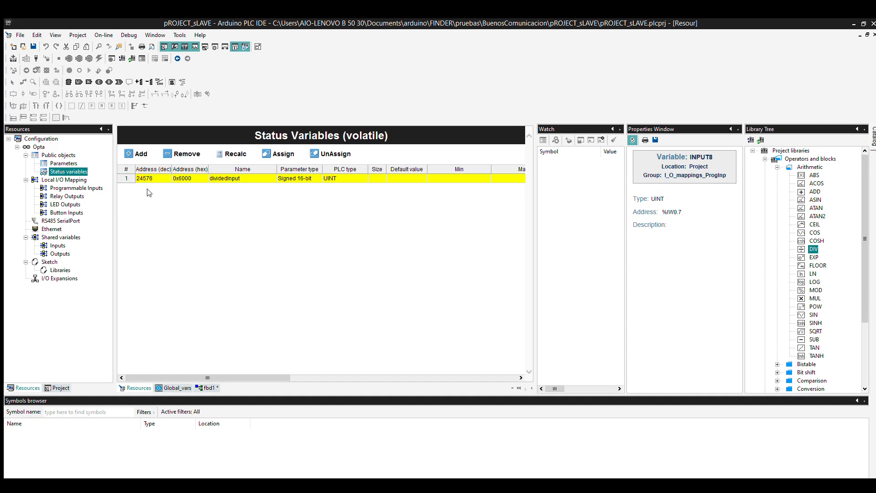
pyautogui.hotkey('ctrl', 's')
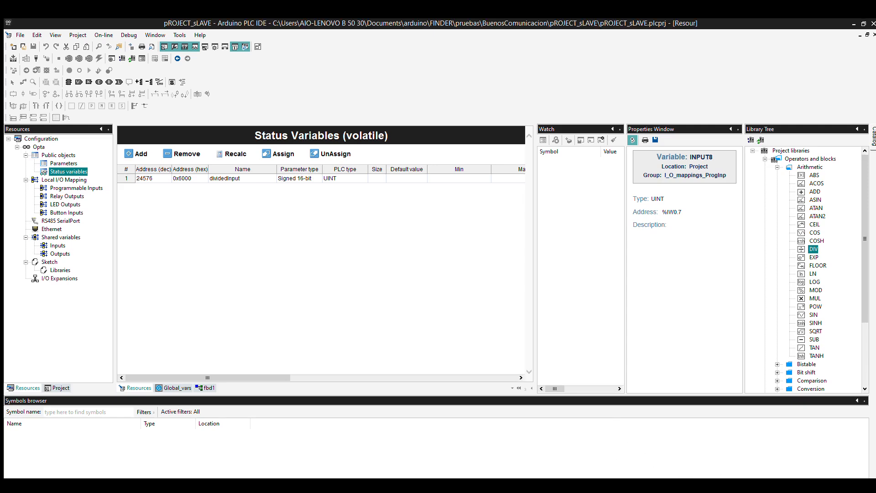
# Add a non-volatile parameter named writtenbyPC with PLC type UINT and save the project
pyautogui.click(67, 160)
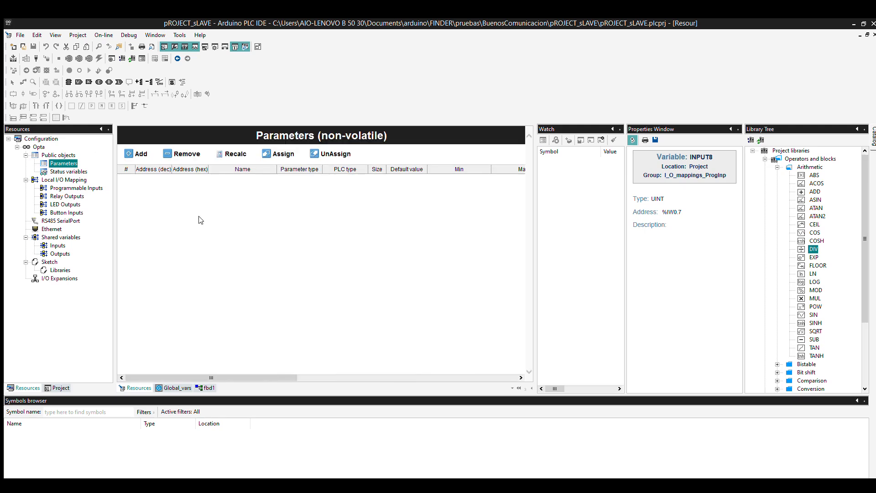
pyautogui.click(139, 145)
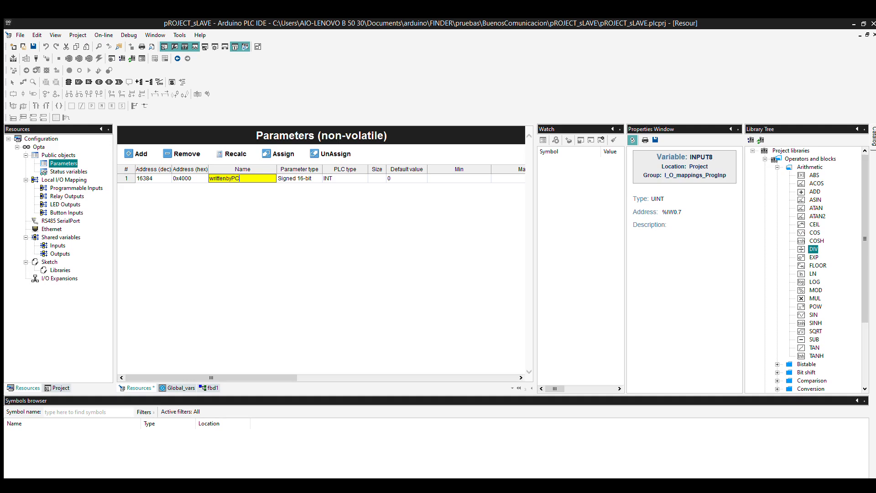
pyautogui.click(346, 176)
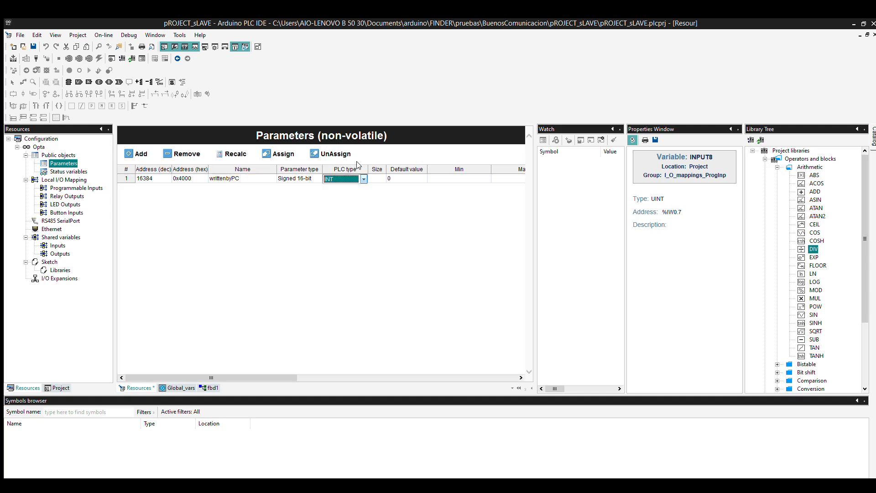
pyautogui.click(363, 178)
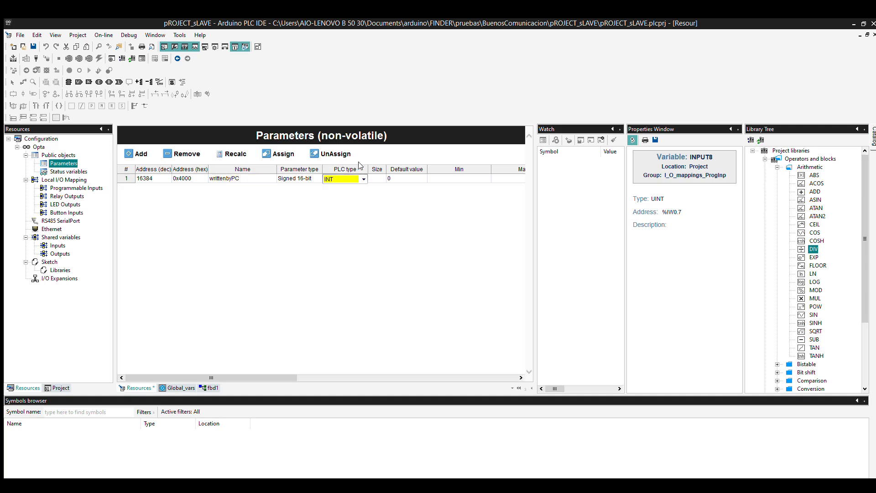
pyautogui.click(337, 203)
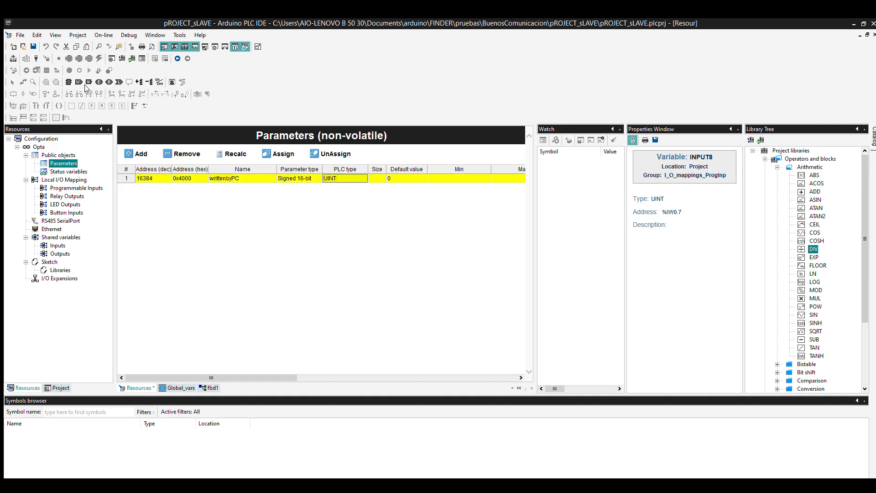
pyautogui.click(33, 46)
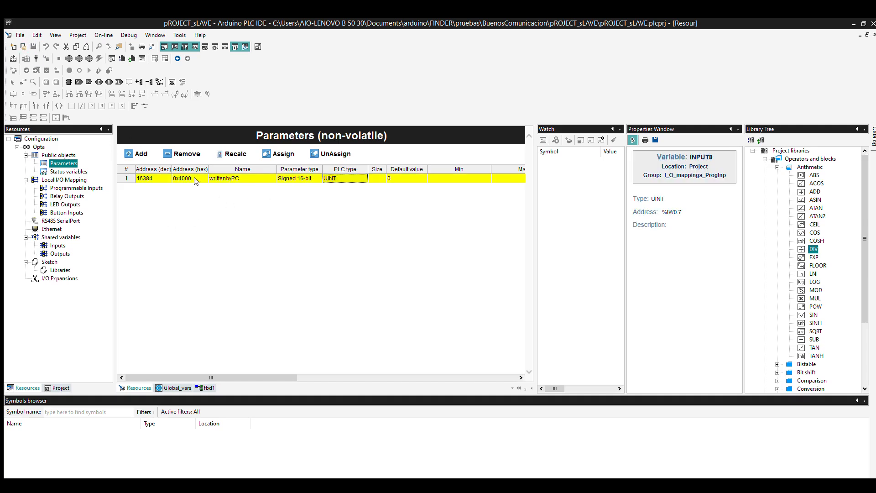
pyautogui.click(13, 58)
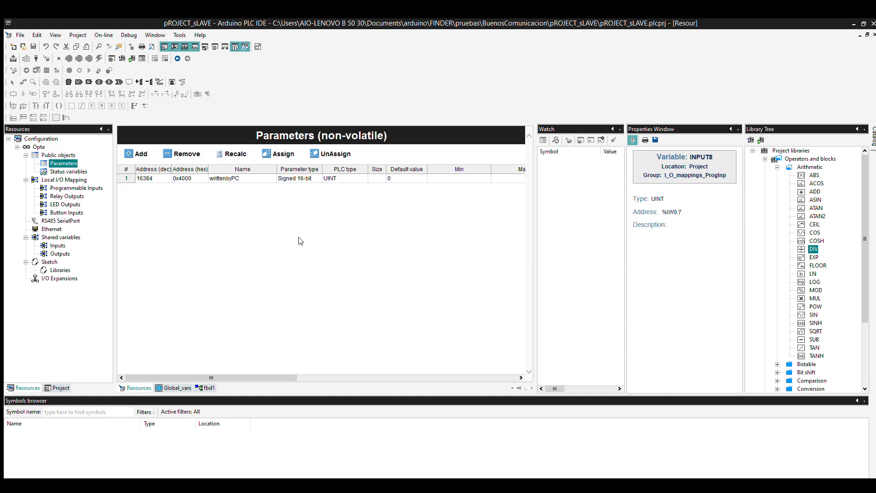
# Open the fbd1 program assigned to the Fast task and add a second network below network 0001
pyautogui.click(57, 387)
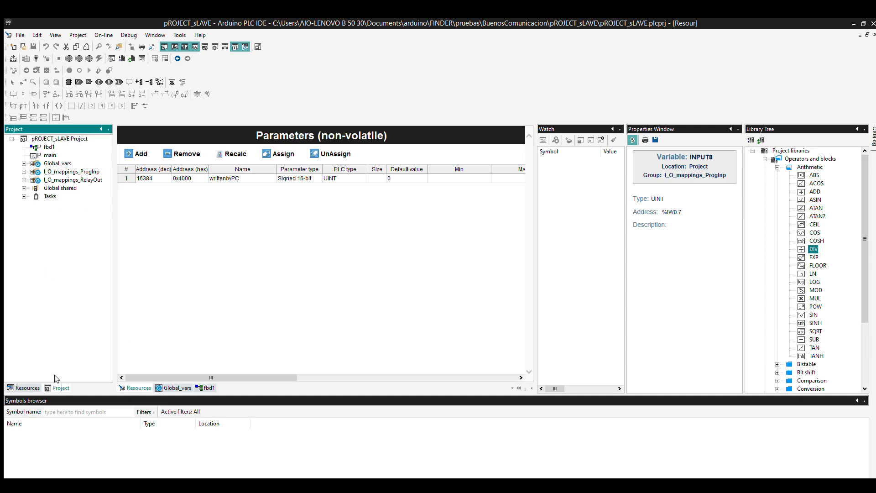
pyautogui.click(25, 196)
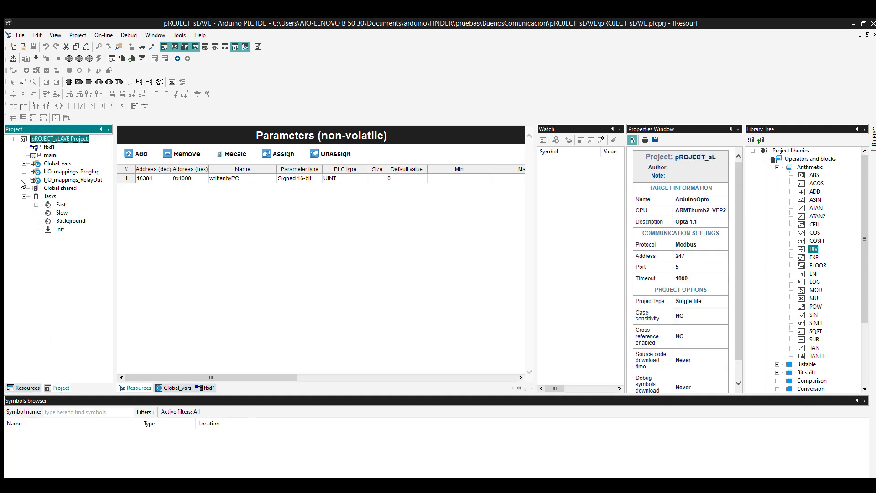
pyautogui.click(37, 204)
pyautogui.doubleClick(73, 220)
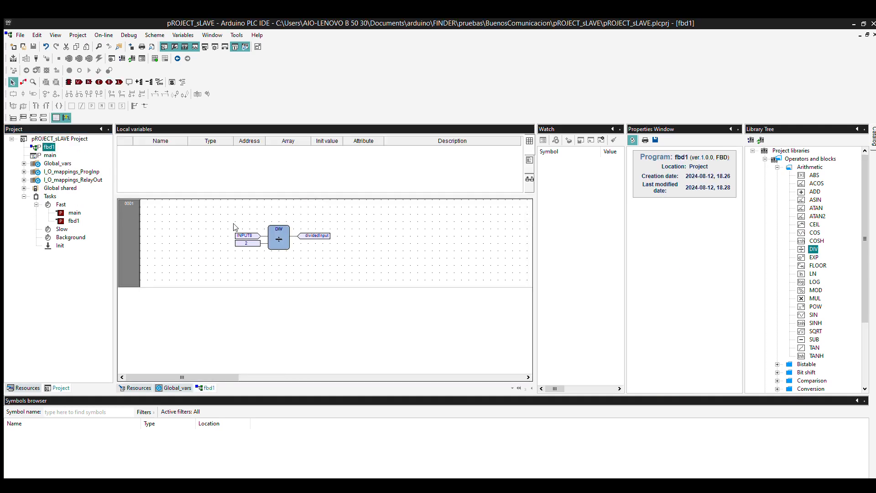
pyautogui.press('Insert')
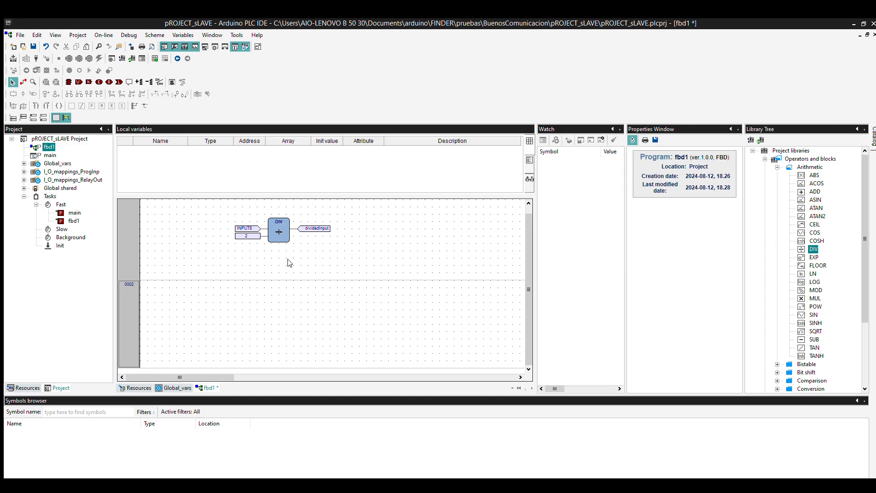
# Place a GT block from the Comparison operators library in network 0002
pyautogui.click(279, 223)
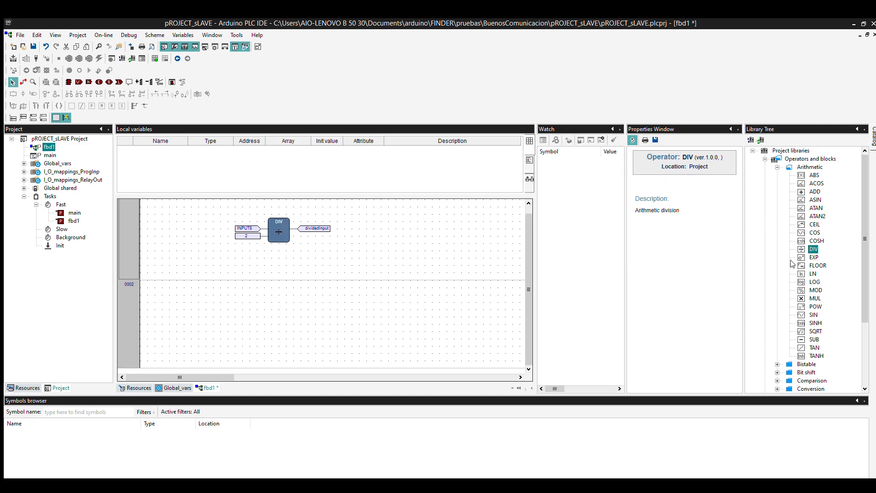
pyautogui.click(777, 167)
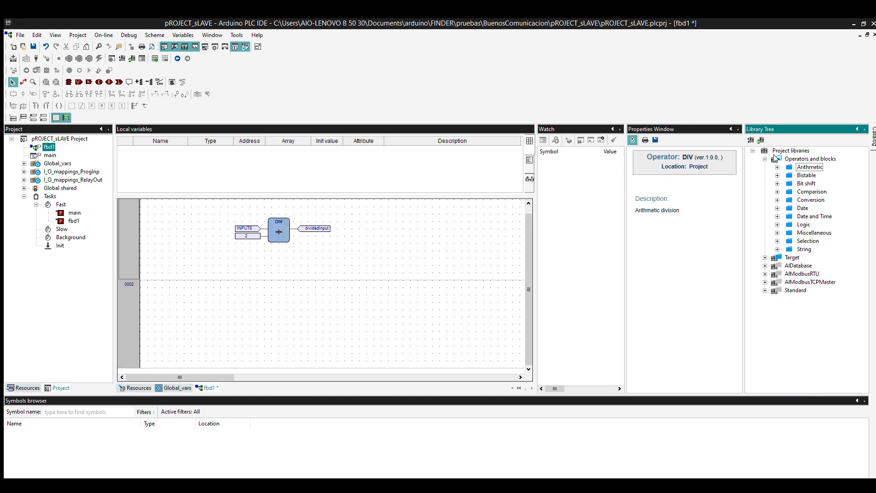
pyautogui.click(810, 191)
pyautogui.click(776, 192)
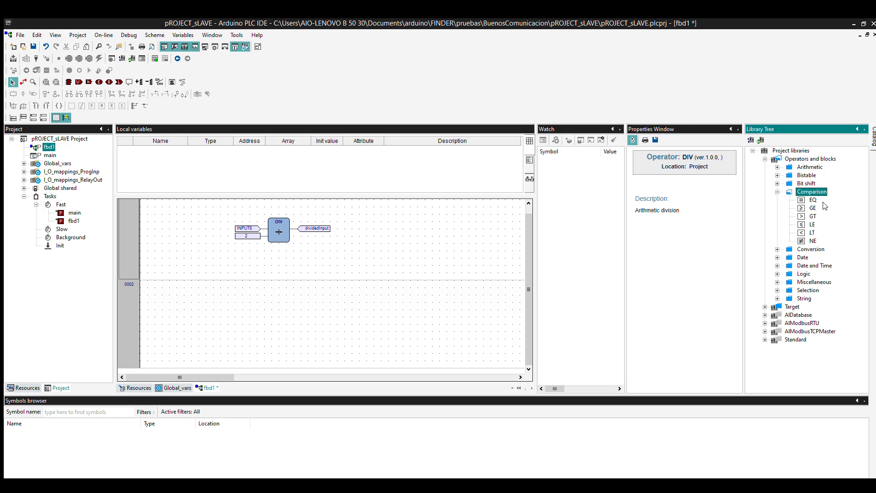
pyautogui.moveTo(812, 216); pyautogui.dragTo(300, 303)
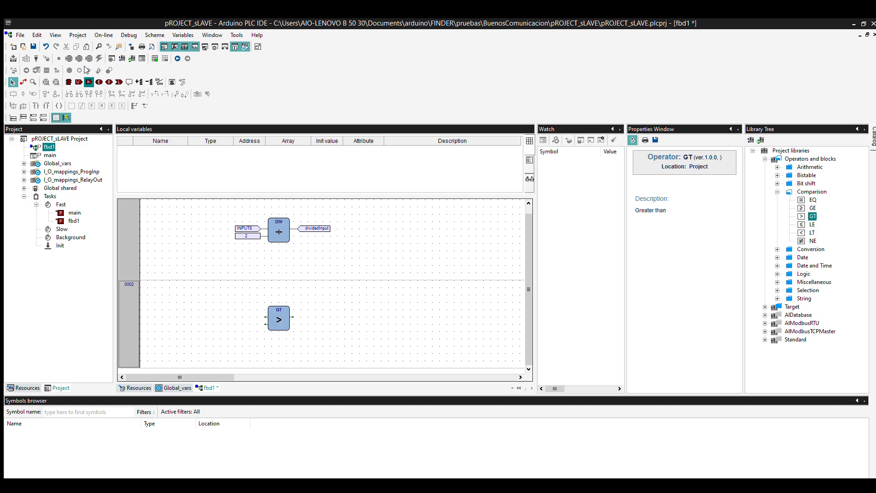
# Insert a constant with the value 300 and connect it to the GT block's second input
pyautogui.click(88, 81)
pyautogui.click(257, 323)
pyautogui.doubleClick(240, 330)
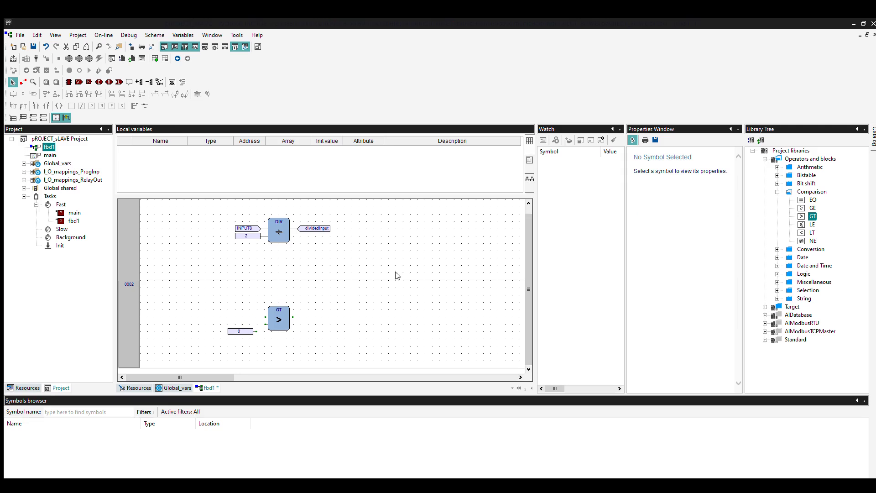
pyautogui.click(464, 305)
pyautogui.moveTo(237, 330); pyautogui.dragTo(245, 317)
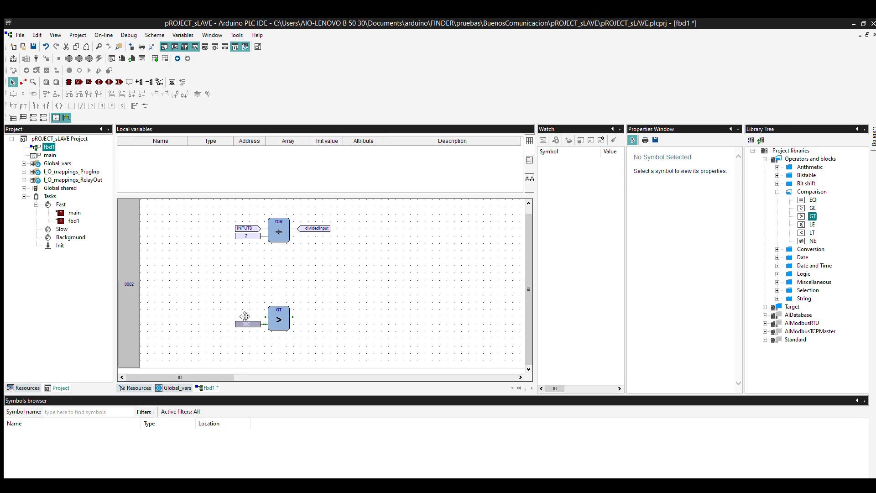
pyautogui.click(342, 316)
# Insert the writtenbyPC variable in network 0002 and connect it to the GT block's first input
pyautogui.click(78, 79)
pyautogui.click(228, 292)
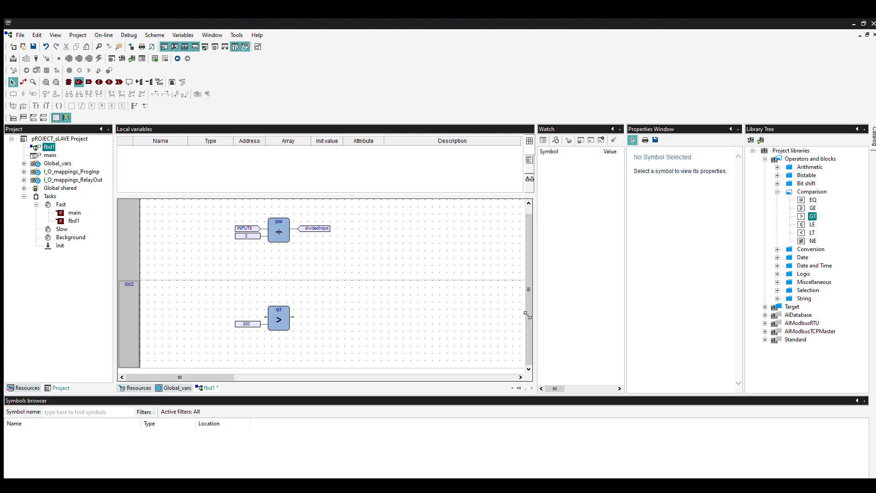
pyautogui.click(464, 297)
pyautogui.click(350, 292)
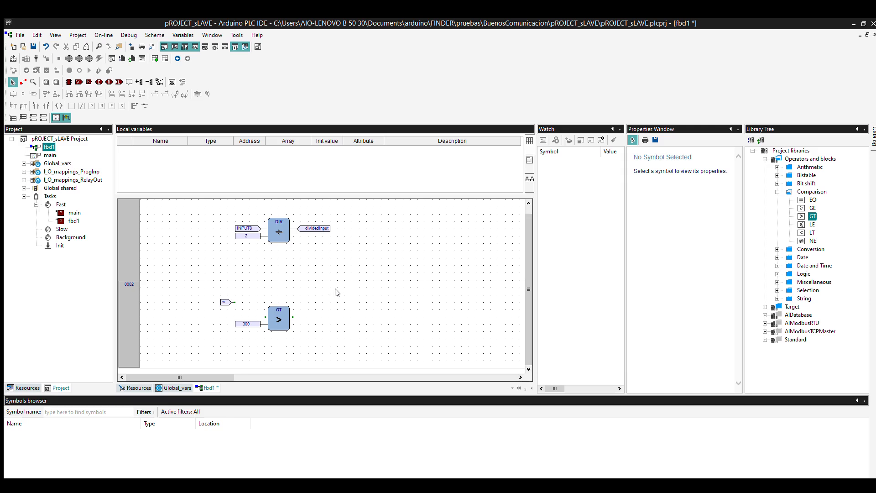
pyautogui.doubleClick(224, 301)
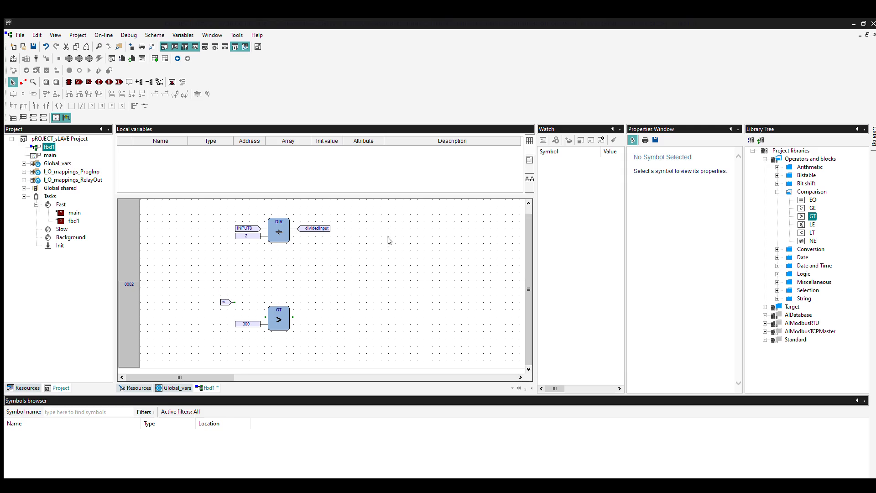
pyautogui.click(469, 302)
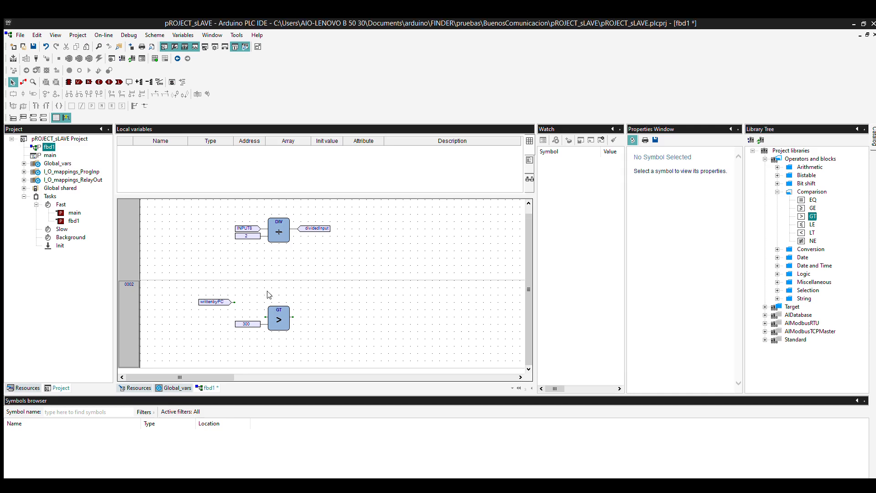
pyautogui.moveTo(213, 299); pyautogui.dragTo(244, 307)
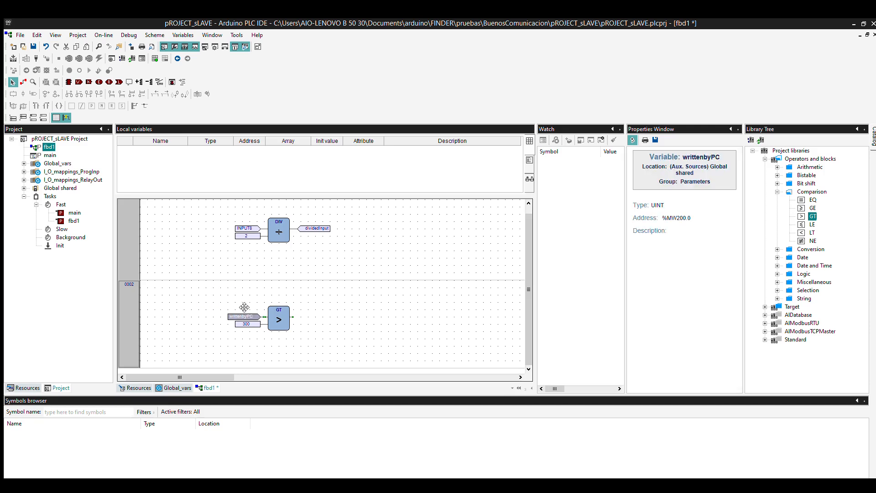
pyautogui.click(267, 277)
# Add a BOOL variable named comparisonResult to the Global_vars group
pyautogui.click(57, 163)
pyautogui.click(24, 163)
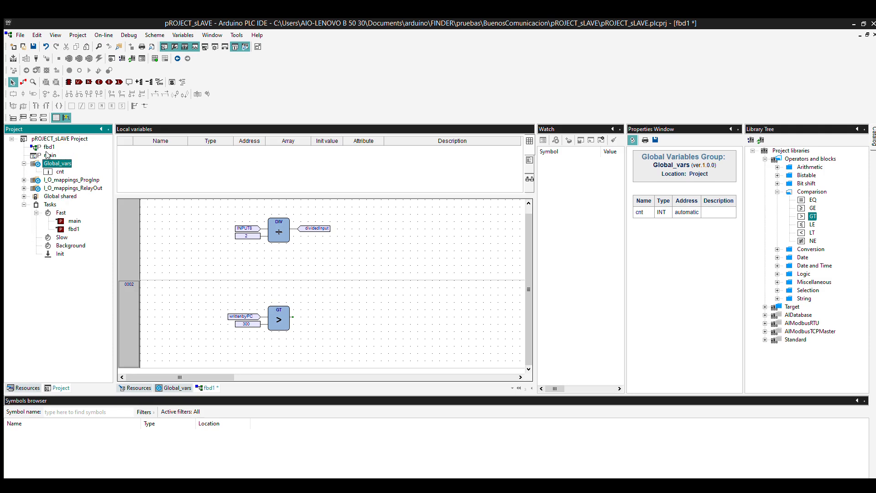
pyautogui.doubleClick(50, 163)
pyautogui.click(127, 140)
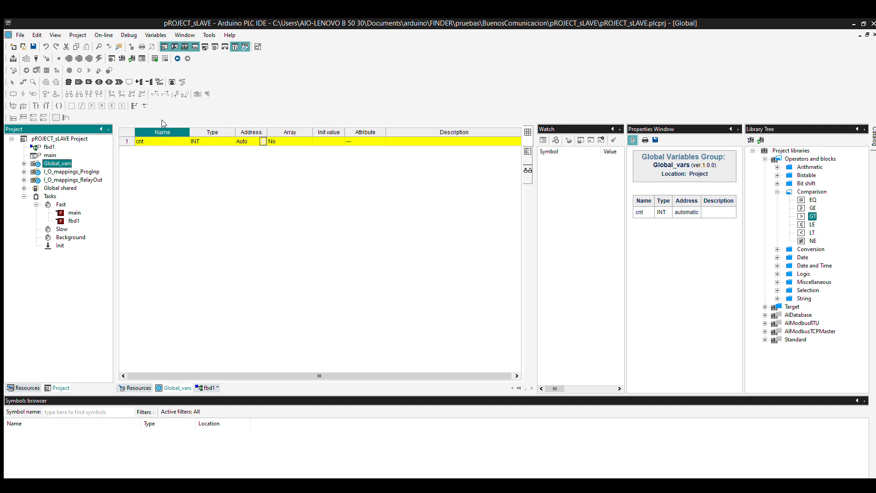
pyautogui.click(163, 131)
pyautogui.click(155, 58)
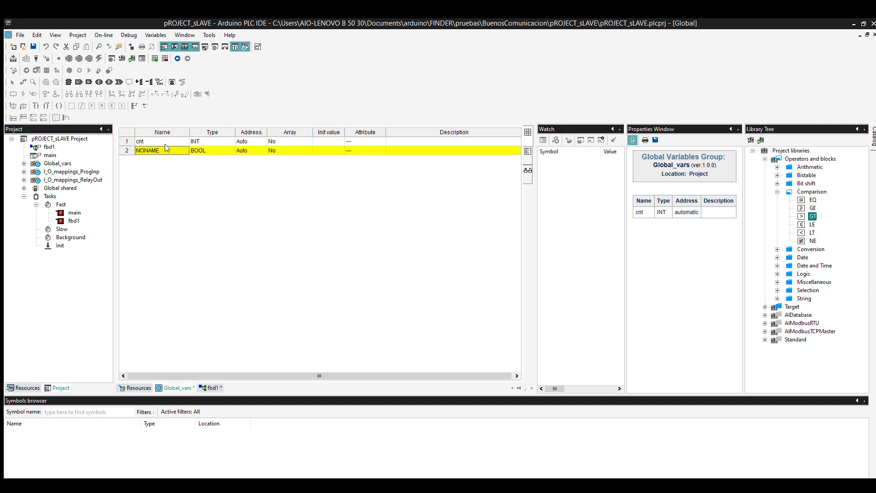
pyautogui.write('comparisonResult')
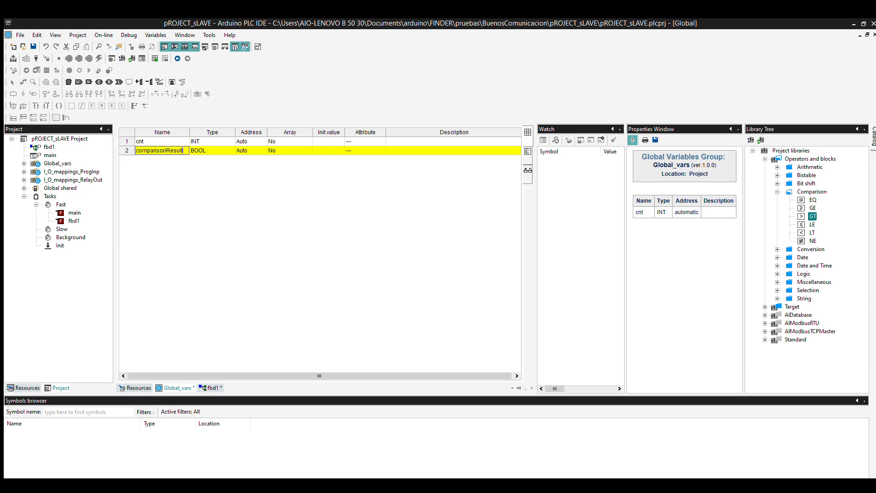
pyautogui.press('Return')
# Insert the comparisonResult variable in network 0002 of fbd1, switch it to an output, and connect it to the GT block's output
pyautogui.doubleClick(73, 220)
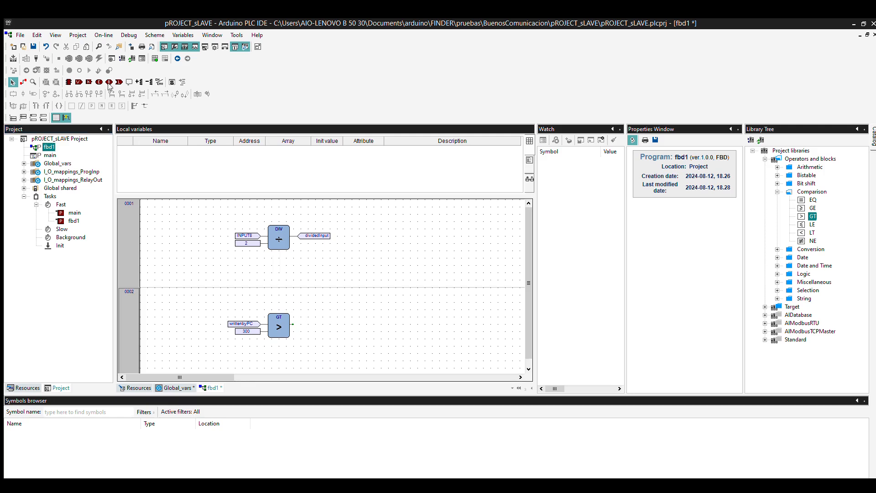
pyautogui.click(79, 81)
pyautogui.click(302, 320)
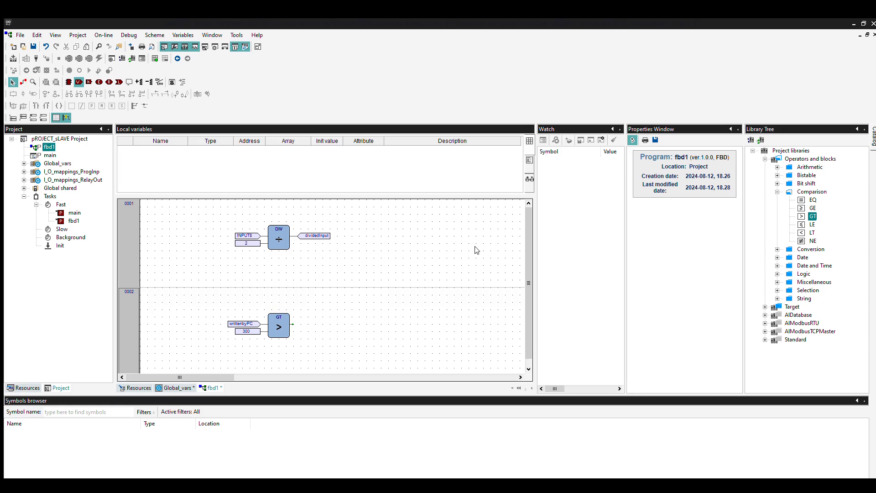
pyautogui.click(460, 298)
pyautogui.moveTo(283, 329); pyautogui.dragTo(345, 316)
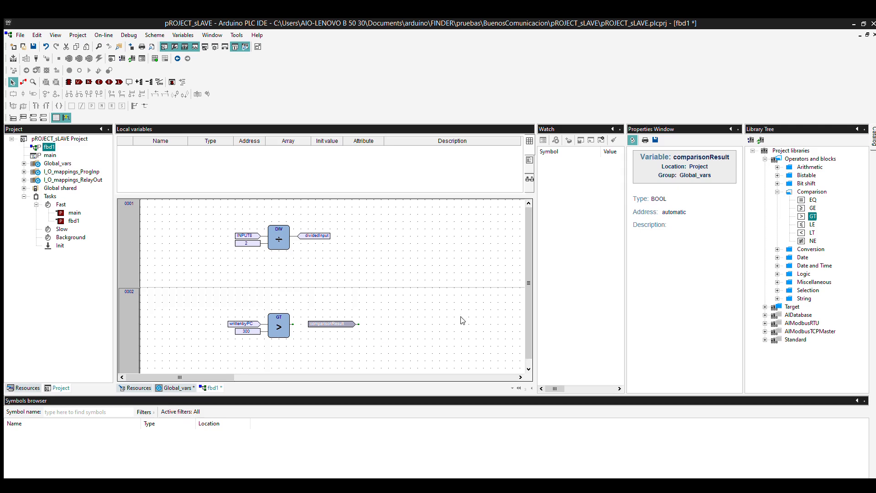
pyautogui.press('space')
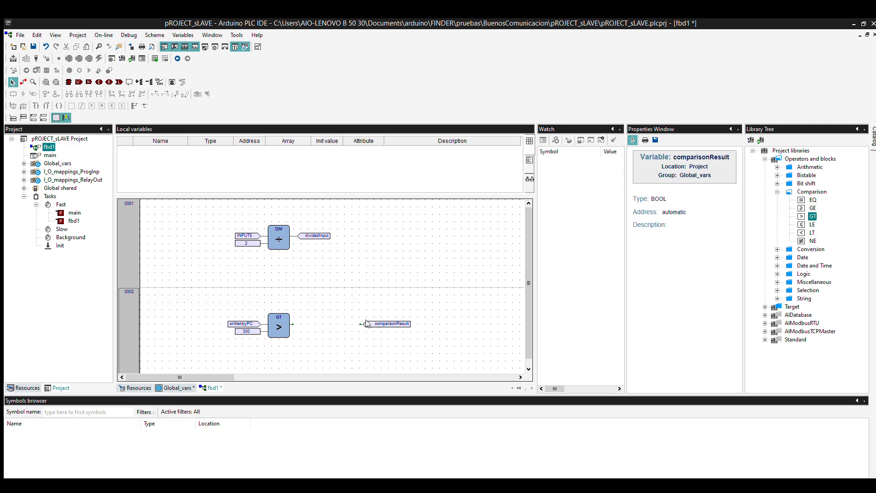
pyautogui.moveTo(373, 312); pyautogui.dragTo(307, 313)
pyautogui.click(324, 333)
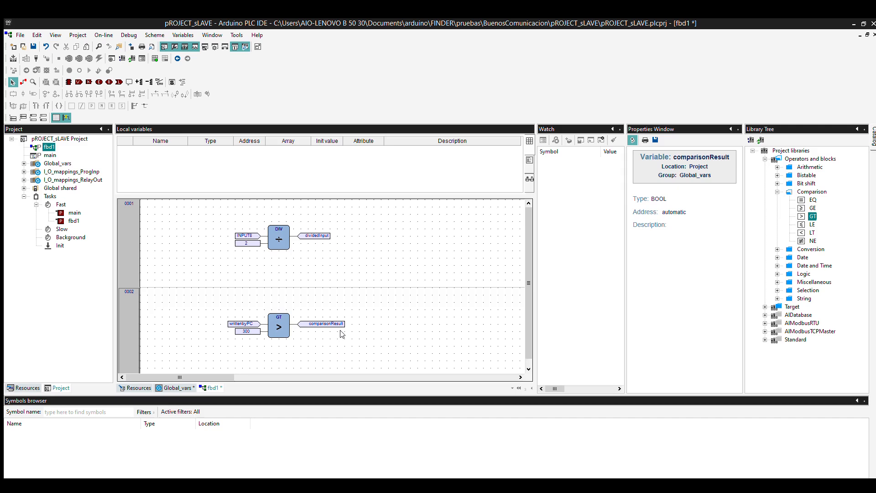
# Add a ladder diagram program named ladder1 to the project and assign it to the Fast task
pyautogui.click(633, 485)
pyautogui.click(64, 136)
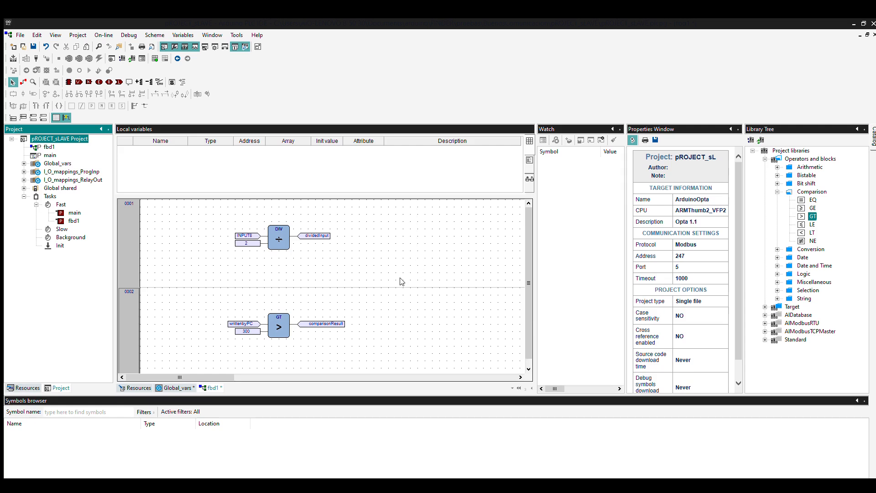
pyautogui.click(414, 288)
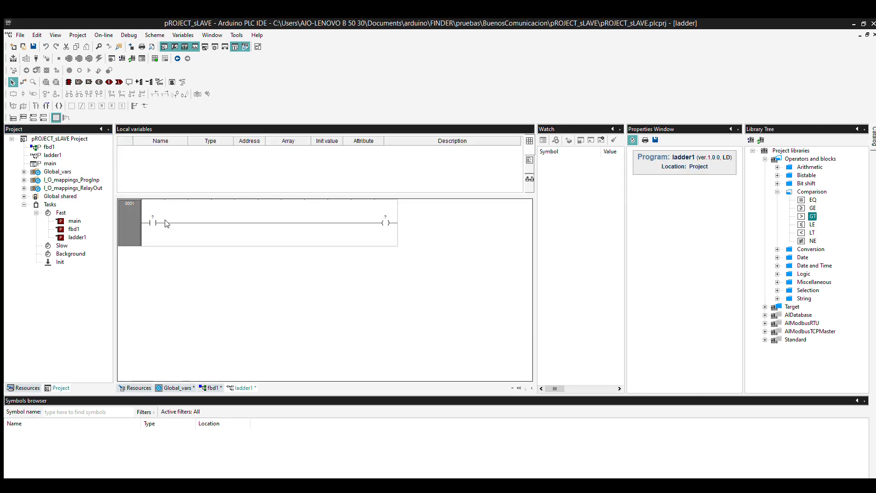
# Assign the comparisonResult variable to the contact in network 0001 of the ladder program
pyautogui.click(153, 221)
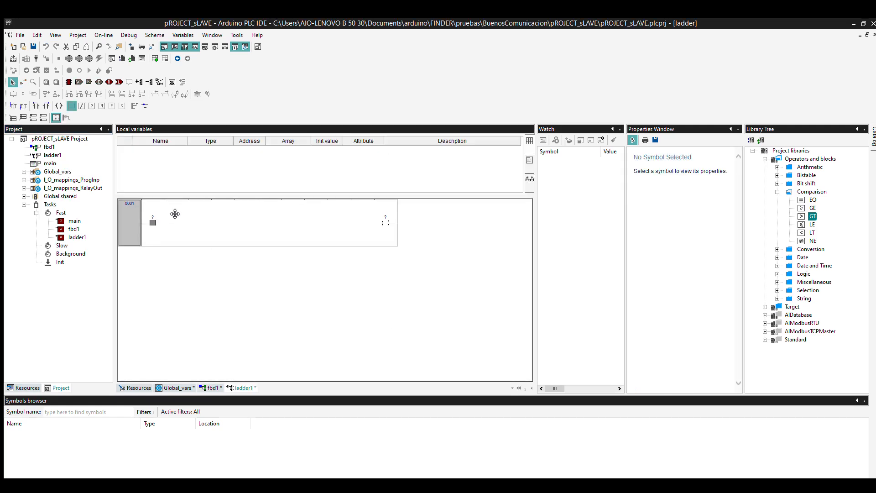
pyautogui.doubleClick(150, 208)
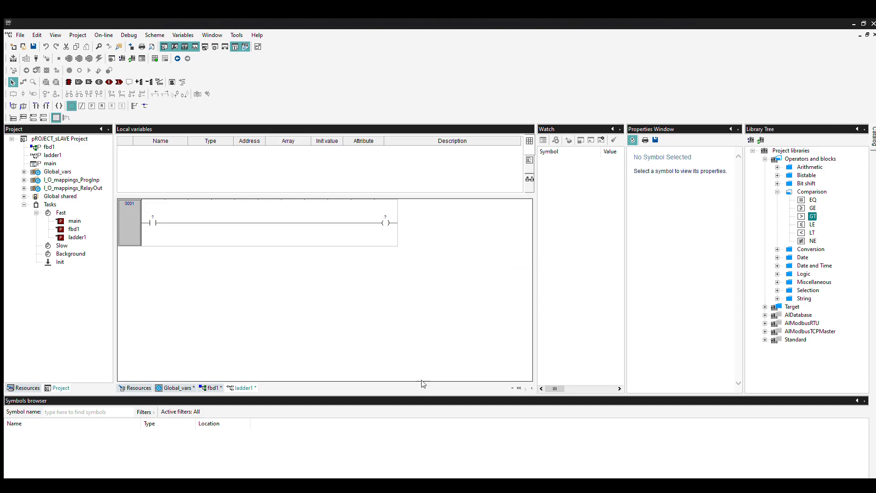
pyautogui.click(416, 290)
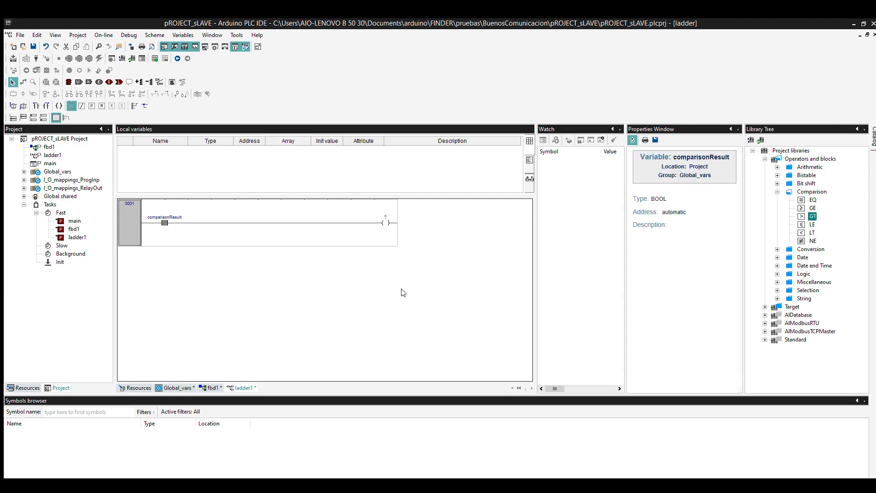
# Assign the OUTPUT3 variable to the coil in network 0001 of the ladder program
pyautogui.click(332, 217)
pyautogui.doubleClick(385, 211)
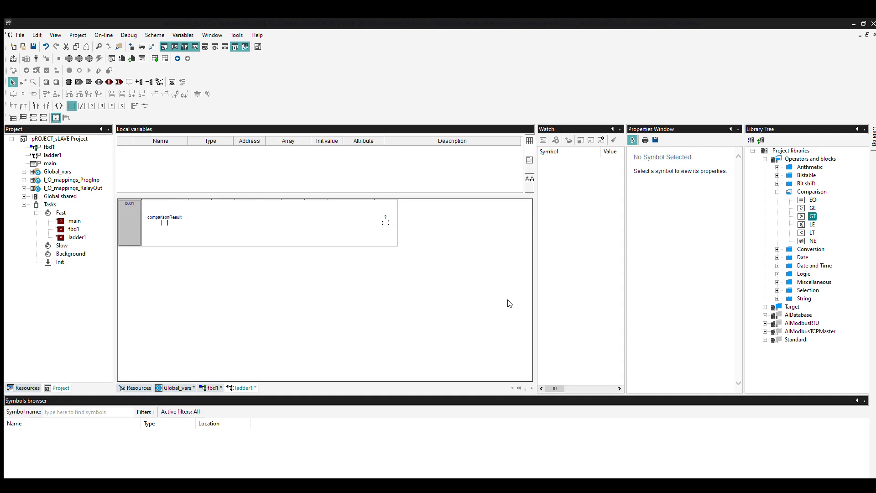
pyautogui.click(415, 291)
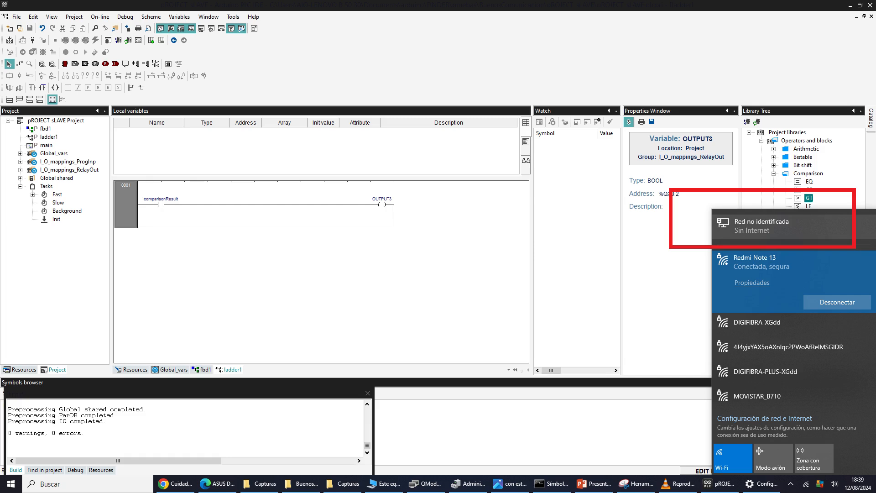
# Inspect the PC's unidentified wired network and the Opta's Ethernet configuration
pyautogui.click(761, 226)
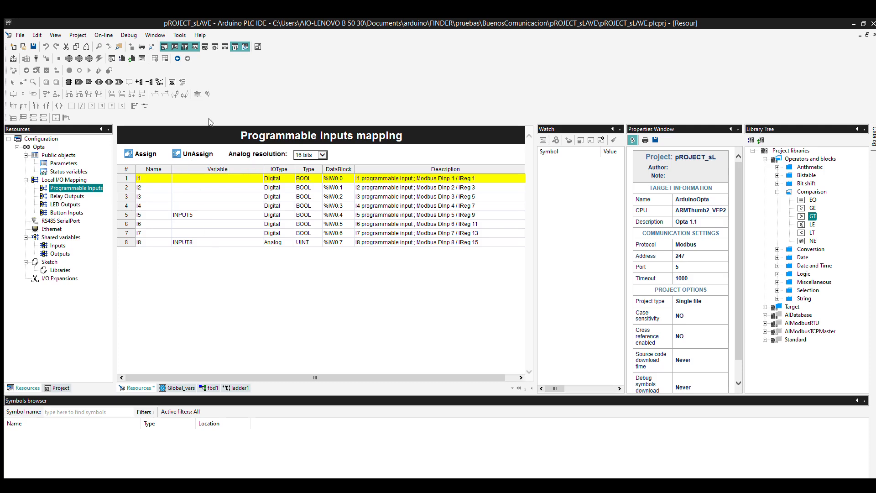
pyautogui.click(51, 228)
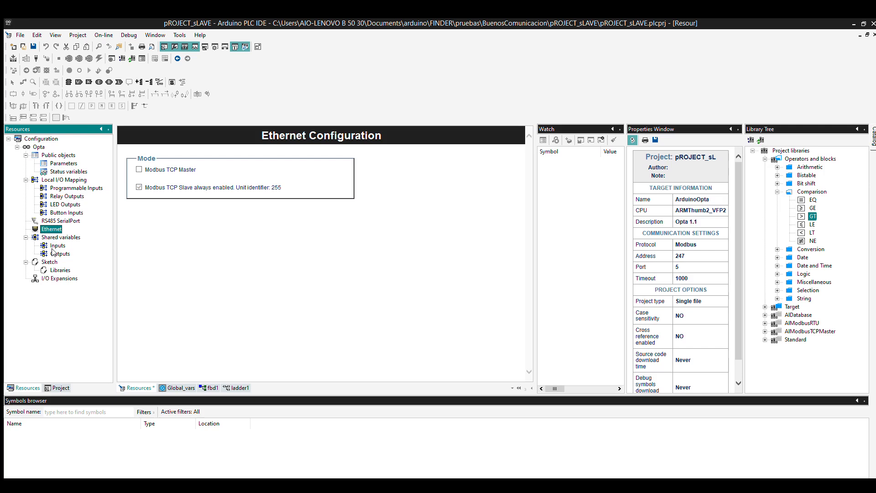
# Uncomment the static IP address block in the sketch's setup function by removing its comment markers
pyautogui.doubleClick(50, 261)
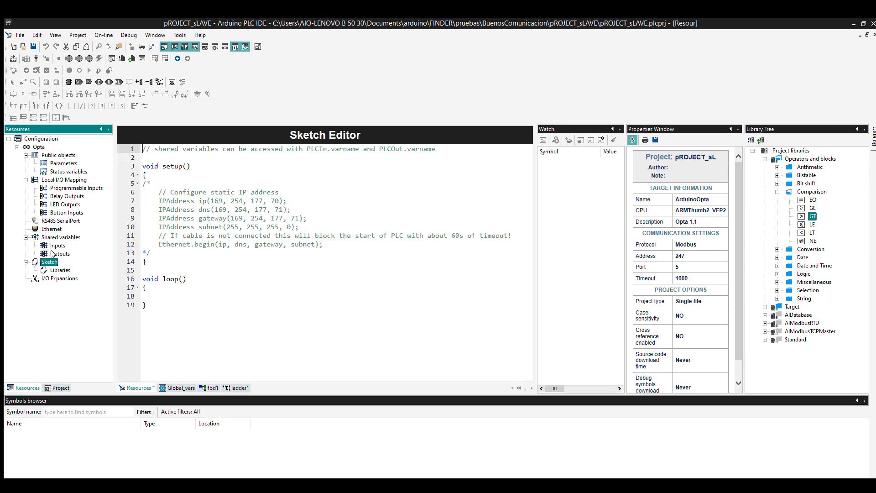
pyautogui.click(161, 174)
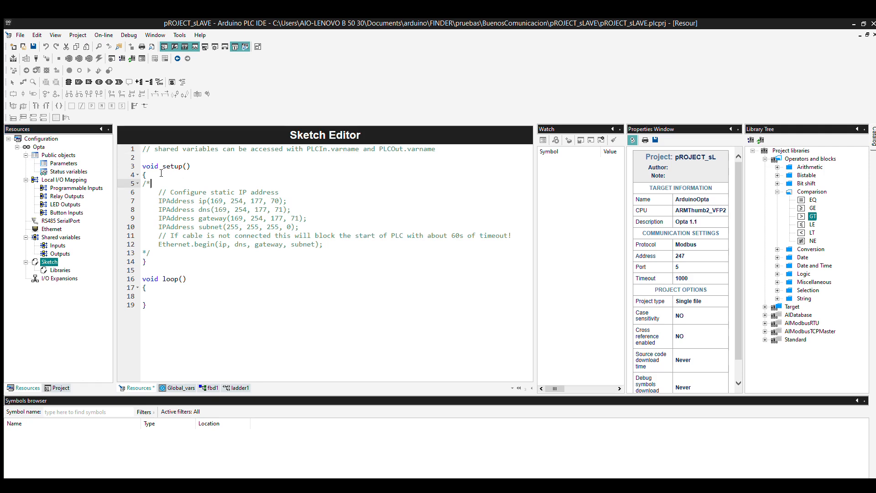
pyautogui.press('BackSpace')
pyautogui.press('BackSpace')
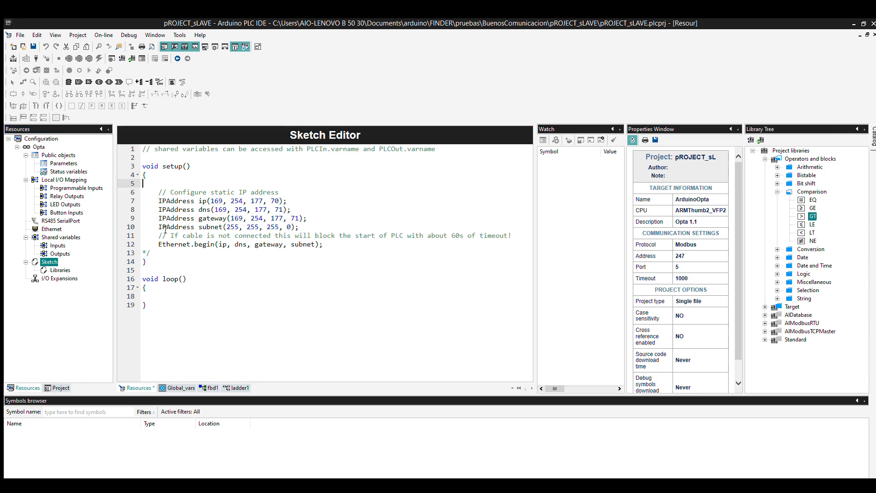
pyautogui.click(153, 241)
pyautogui.press('BackSpace')
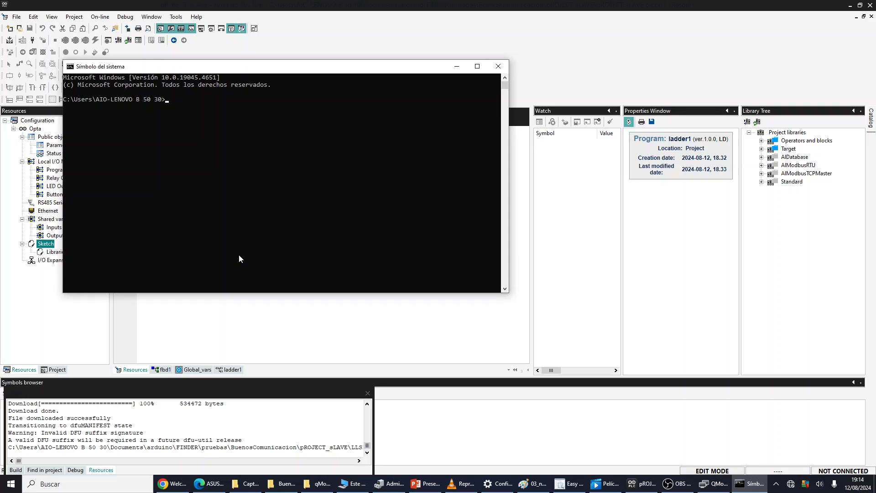
# Run arp /a in the command prompt to list the devices on the network, and minimize the window
pyautogui.moveTo(357, 71)
pyautogui.mouseDown()
pyautogui.moveTo(357, 201)
pyautogui.moveTo(328, 117)
pyautogui.moveTo(365, 91)
pyautogui.mouseUp()
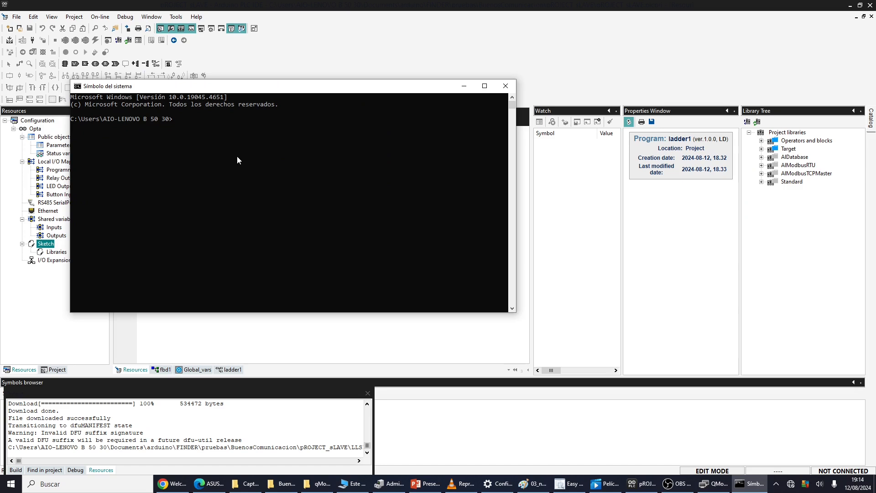
pyautogui.write('art')
pyautogui.write('p')
pyautogui.write(' /a')
pyautogui.press('Return')
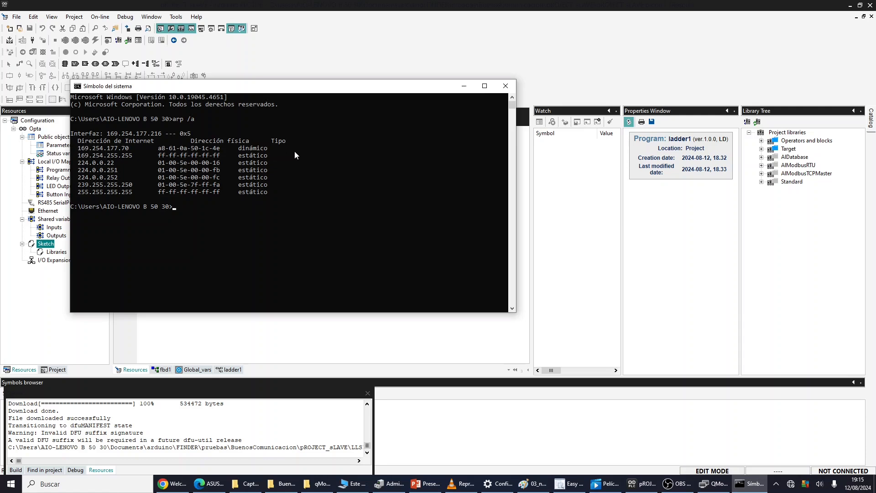
pyautogui.click(463, 87)
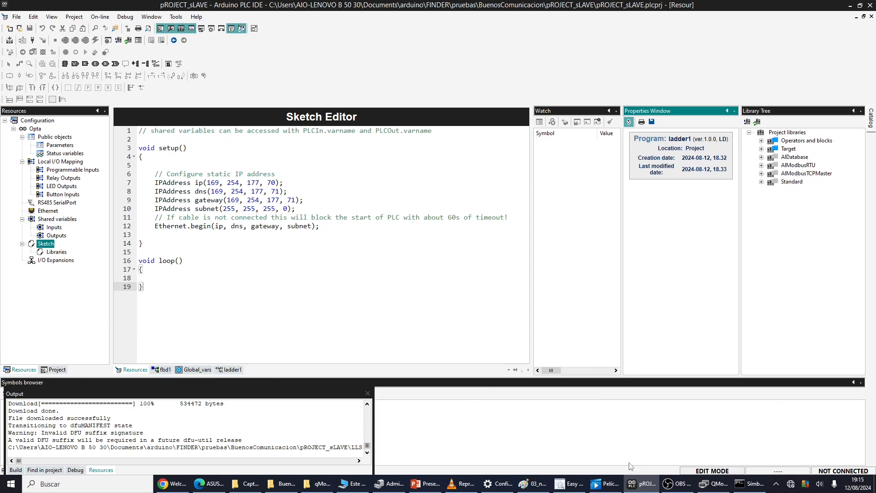
# Switch to QModMaster and check the slave IP and TCP port in the Modbus TCP settings
pyautogui.click(713, 484)
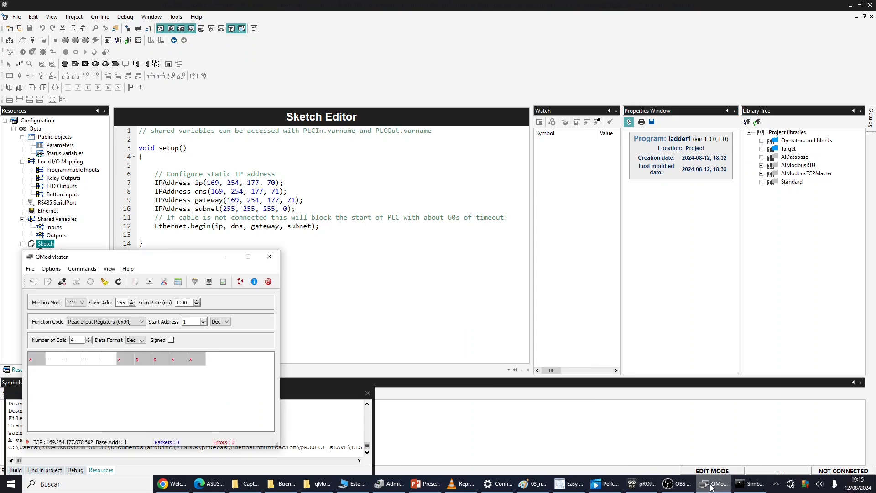
pyautogui.moveTo(166, 258); pyautogui.dragTo(468, 100)
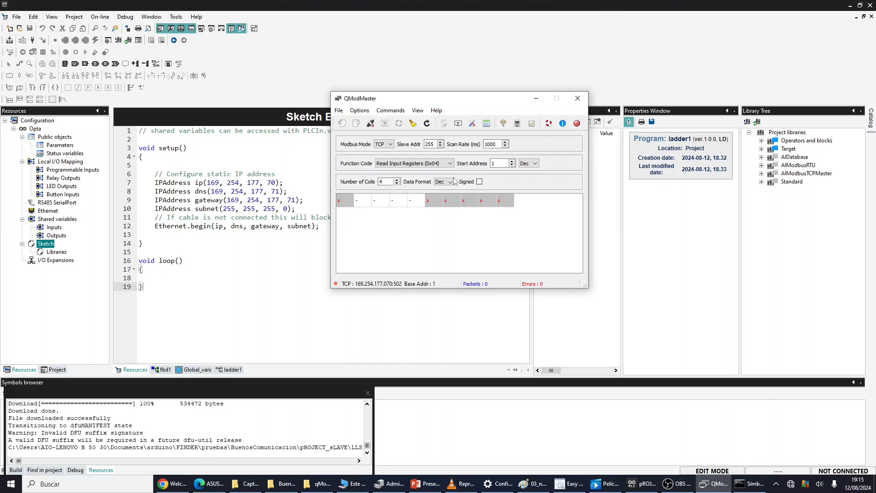
pyautogui.click(359, 112)
pyautogui.click(366, 132)
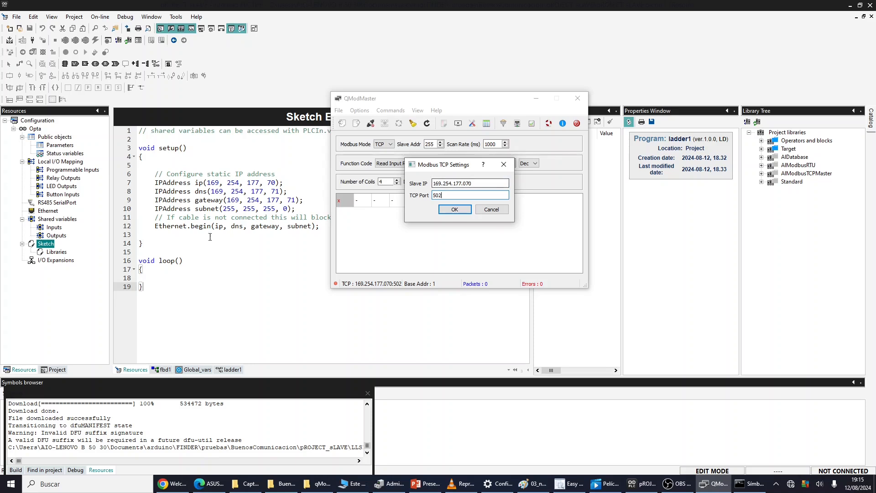
pyautogui.tripleClick(479, 182)
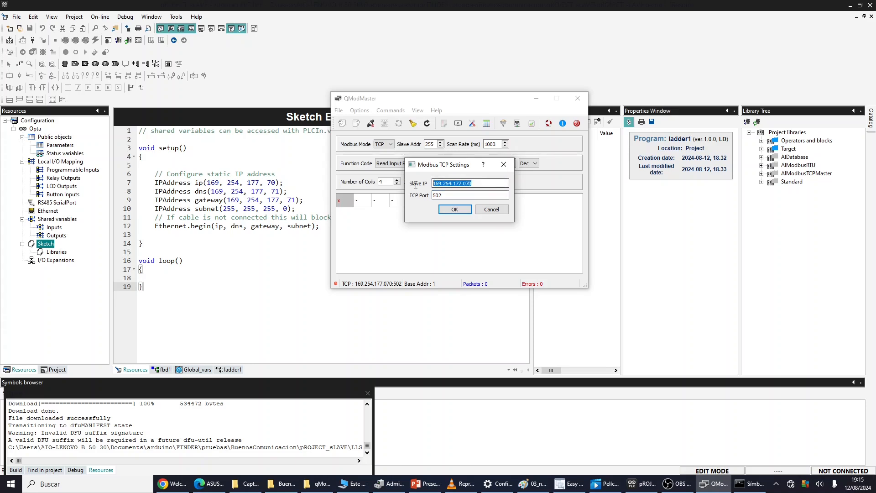
pyautogui.click(452, 210)
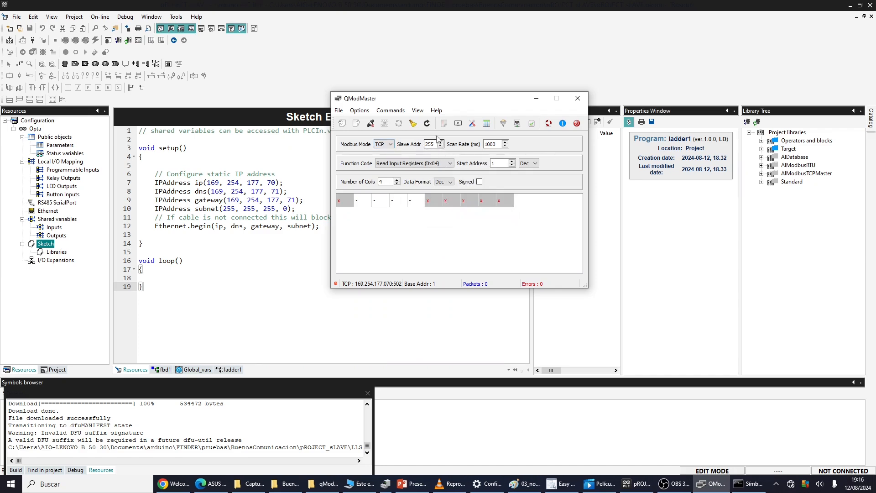
# Check the Modbus TCP slave unit identifier in the Opta's Ethernet configuration in Arduino PLC IDE
pyautogui.click(47, 211)
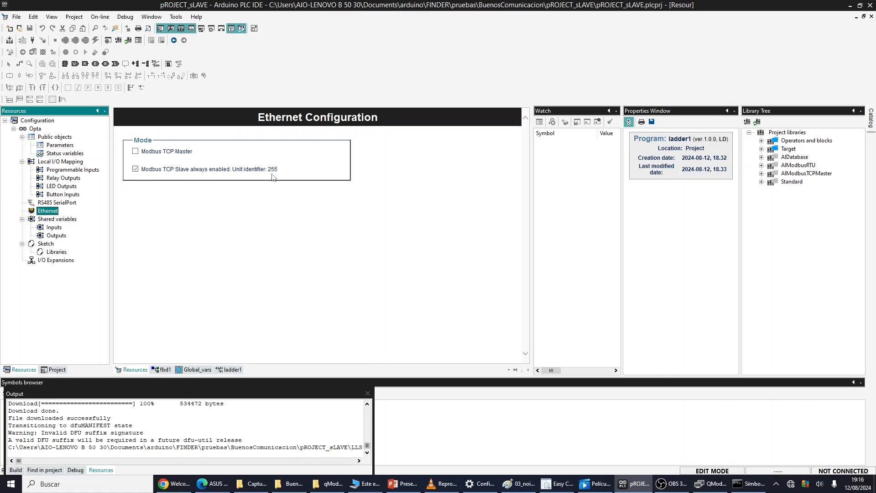
pyautogui.click(676, 486)
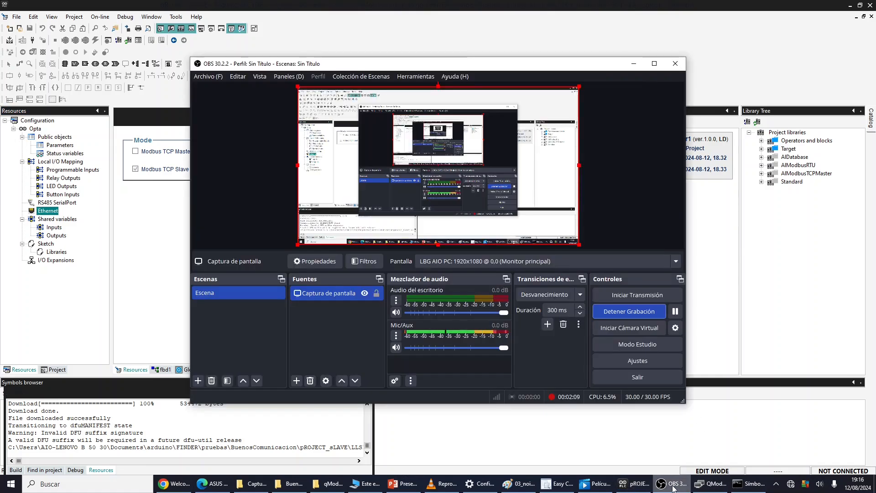
pyautogui.click(675, 486)
# Switch back to QModMaster, connect to the Modbus TCP slave, and open the Bus Monitor beside the main window
pyautogui.click(710, 484)
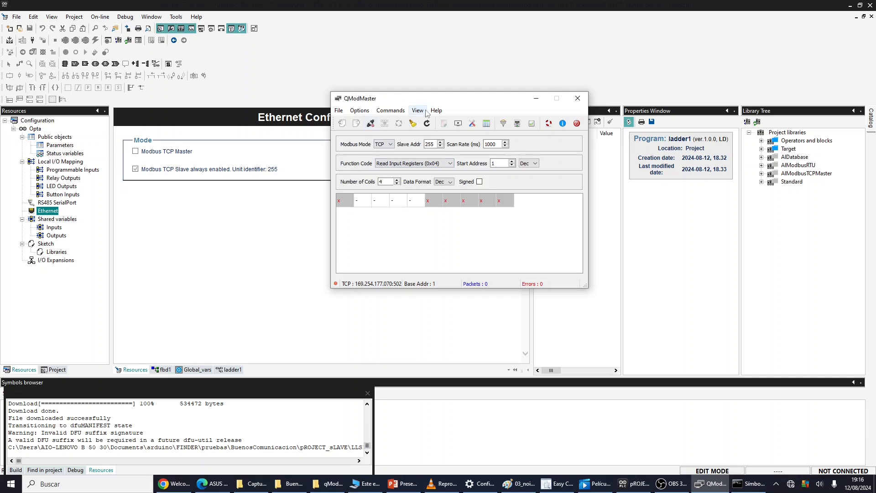
pyautogui.moveTo(435, 101); pyautogui.dragTo(326, 105)
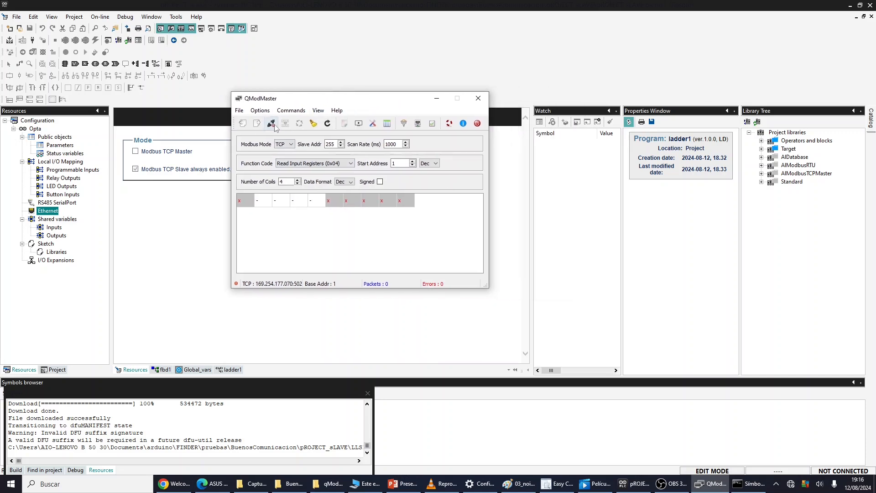
pyautogui.click(271, 124)
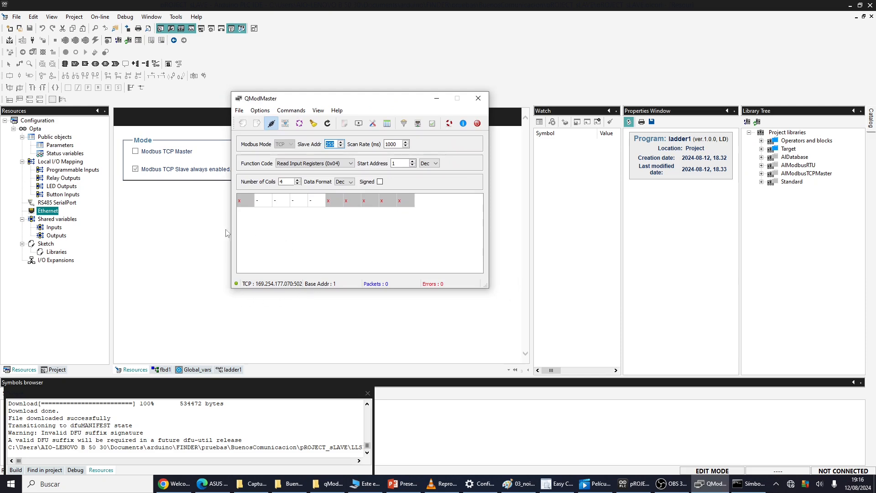
pyautogui.click(358, 123)
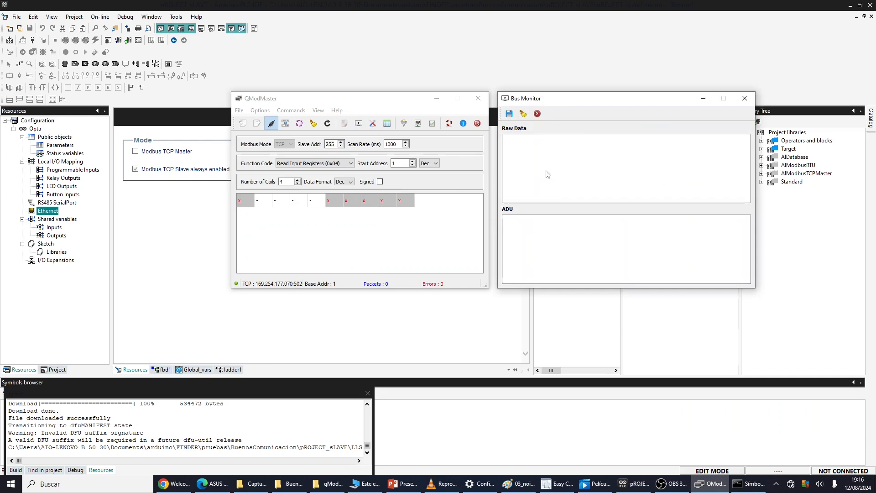
# Send repeated Read Input Registers (0x04) requests to the slave and watch the traffic in the Bus Monitor
pyautogui.click(285, 123)
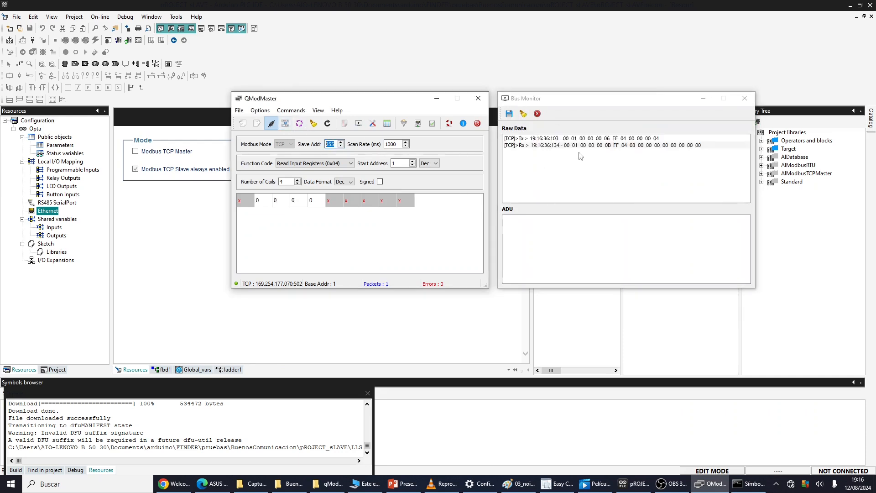
pyautogui.click(286, 123)
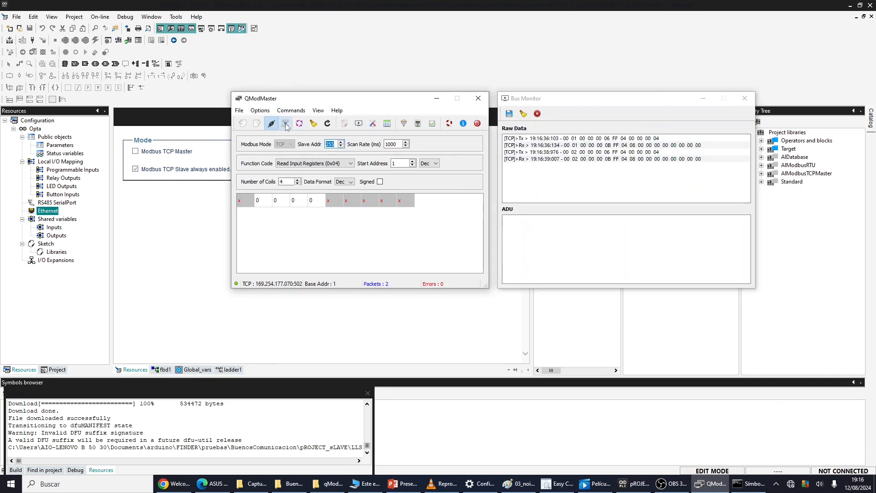
pyautogui.click(285, 123)
pyautogui.click(285, 124)
pyautogui.click(285, 124)
pyautogui.click(285, 124)
pyautogui.click(285, 124)
pyautogui.click(285, 124)
pyautogui.click(285, 123)
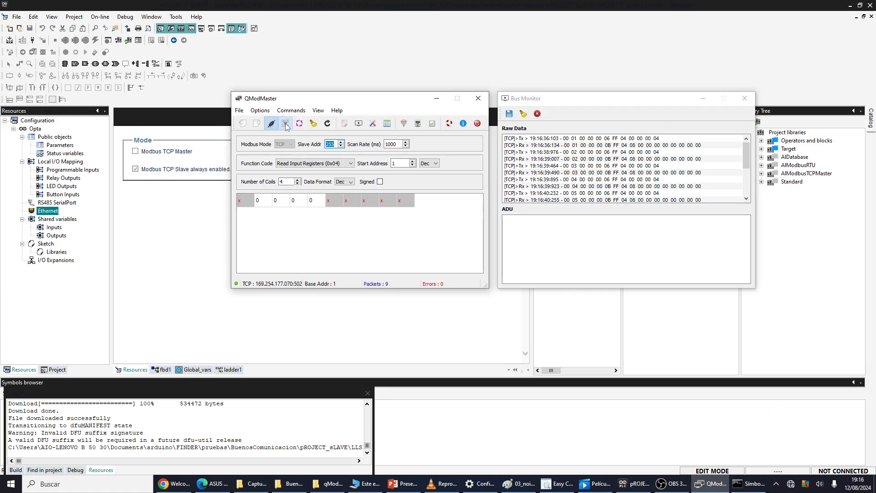
pyautogui.click(285, 123)
pyautogui.click(285, 124)
pyautogui.click(286, 124)
pyautogui.click(285, 123)
pyautogui.click(285, 123)
pyautogui.click(286, 125)
pyautogui.click(285, 125)
pyautogui.click(286, 125)
pyautogui.click(285, 125)
pyautogui.click(286, 125)
pyautogui.click(286, 125)
pyautogui.click(286, 125)
pyautogui.click(285, 125)
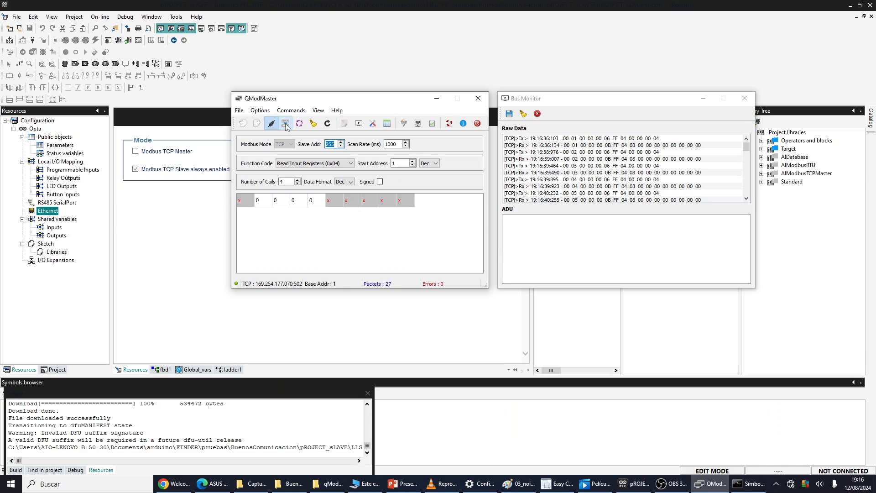